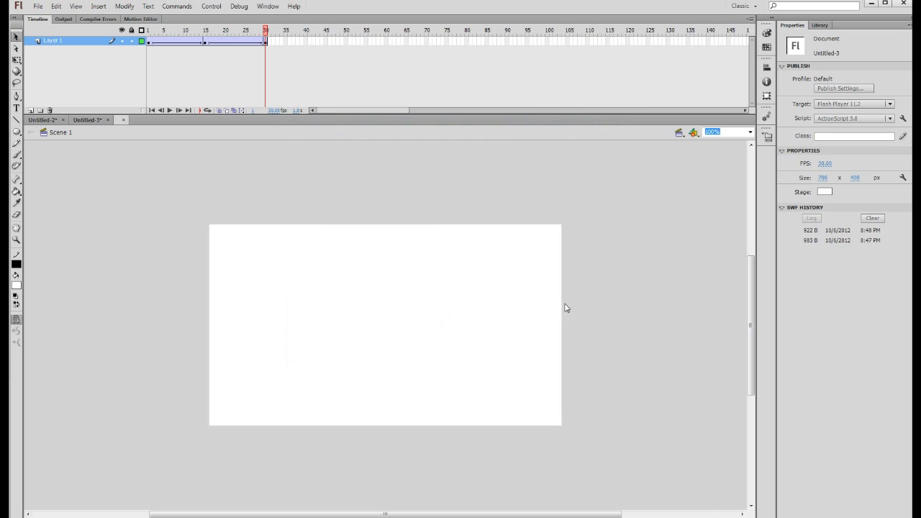
Step: Set the fill colour for new shapes to bright blue #0066FF
click(750, 131)
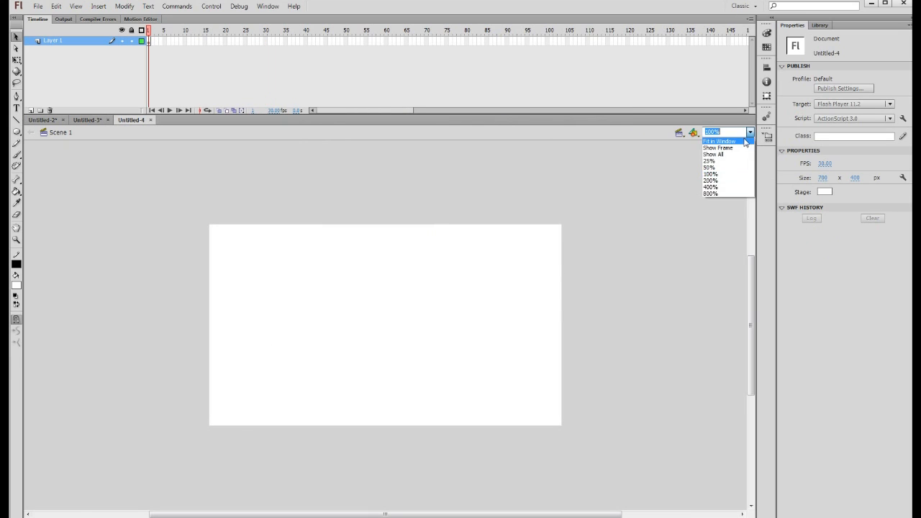
click(718, 142)
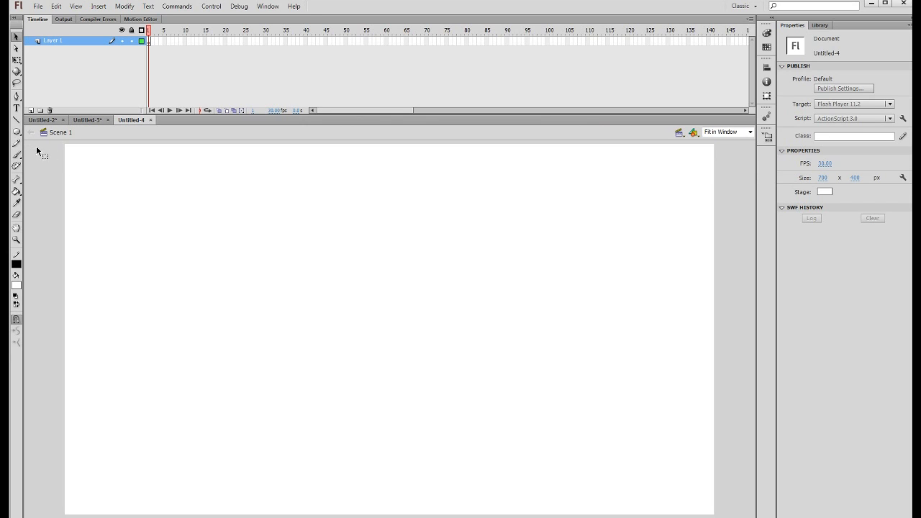
click(17, 289)
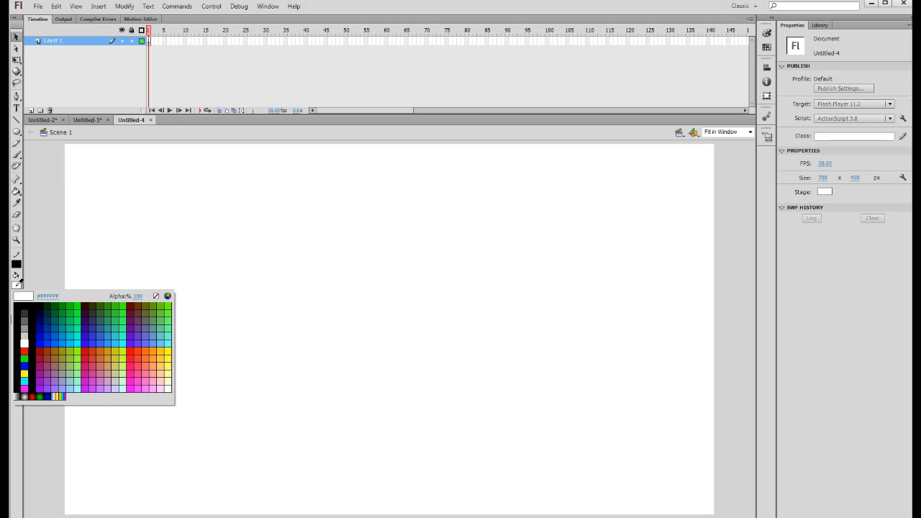
click(17, 286)
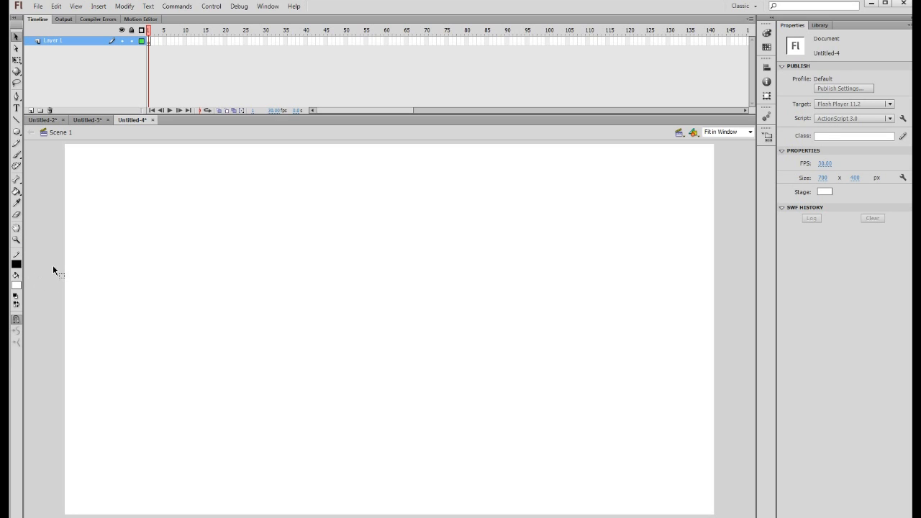
click(17, 287)
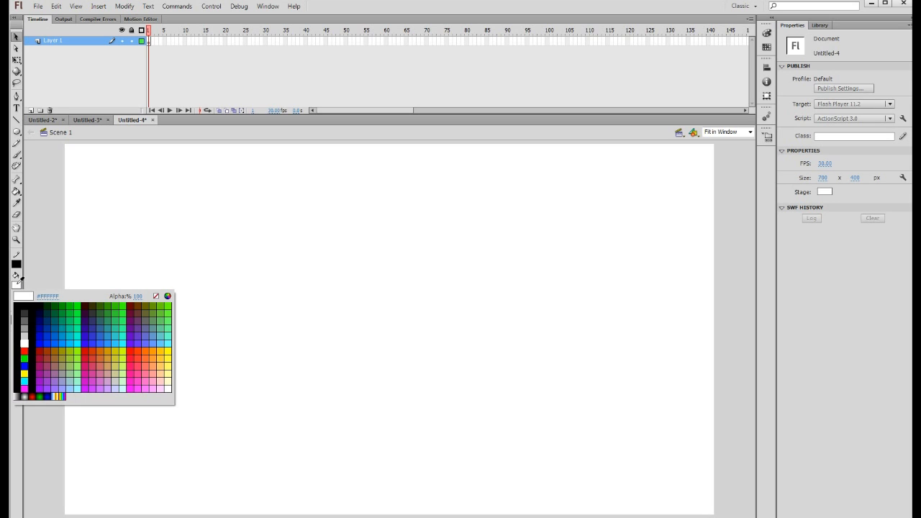
click(59, 340)
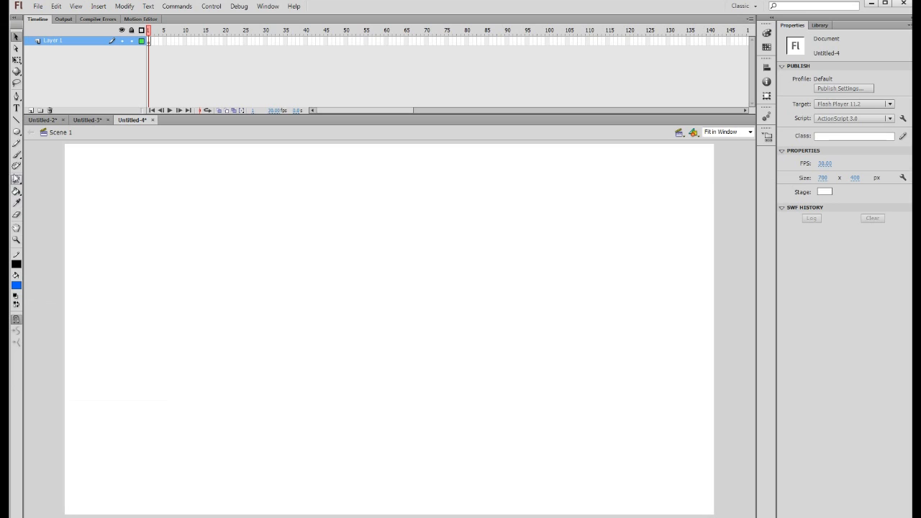
Step: Draw a blue circle about 123 px in diameter with the Oval tool near the upper middle of the stage
click(17, 134)
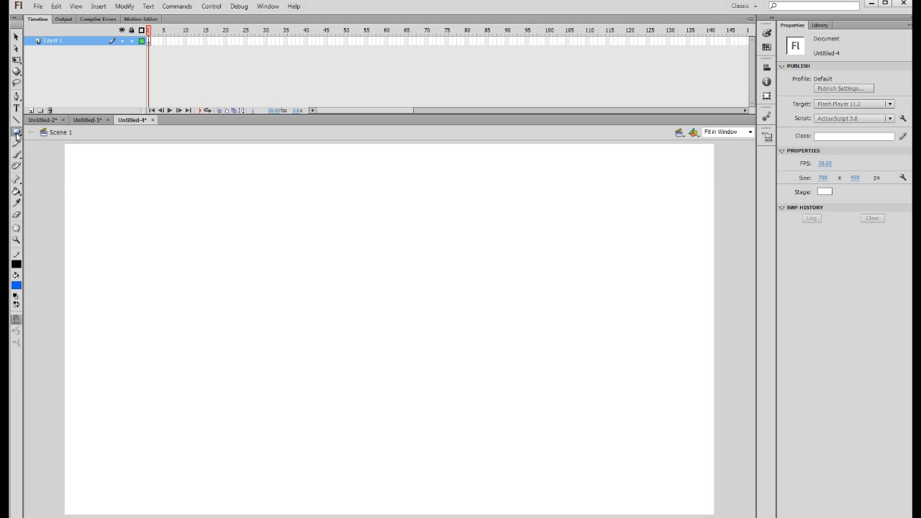
click(51, 131)
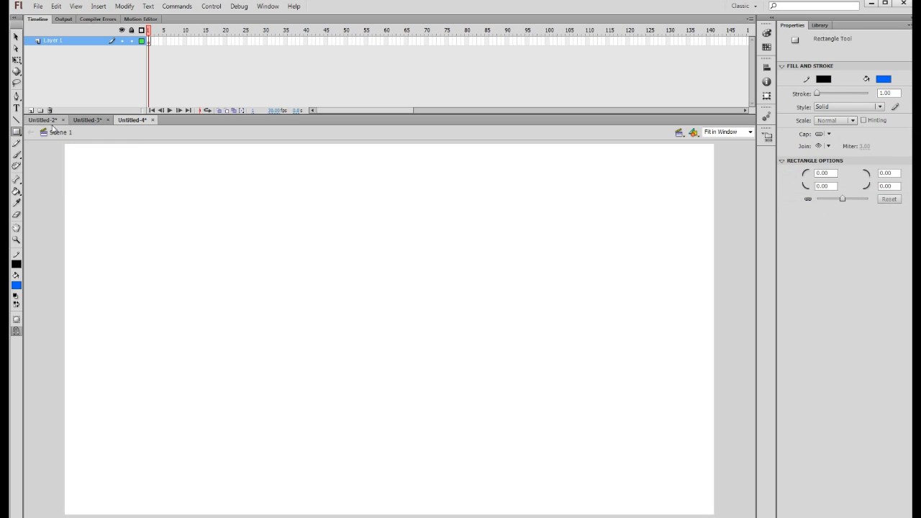
click(17, 134)
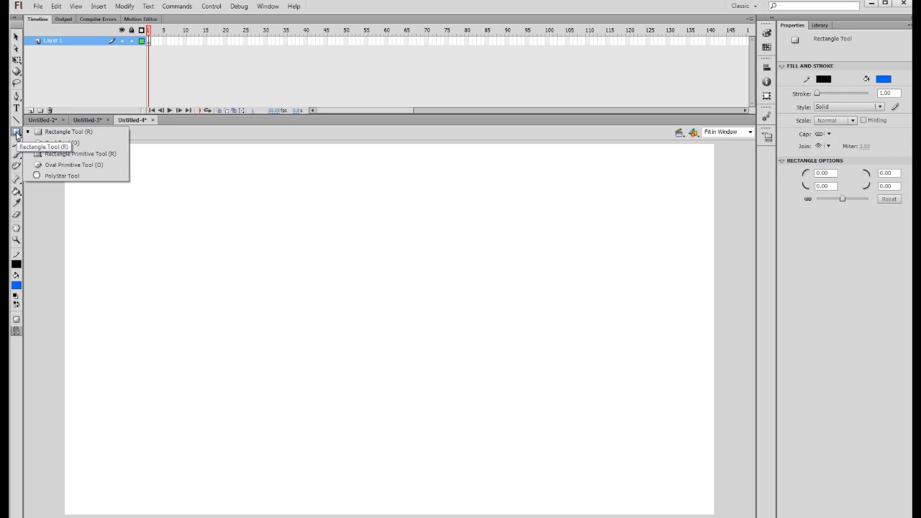
click(79, 144)
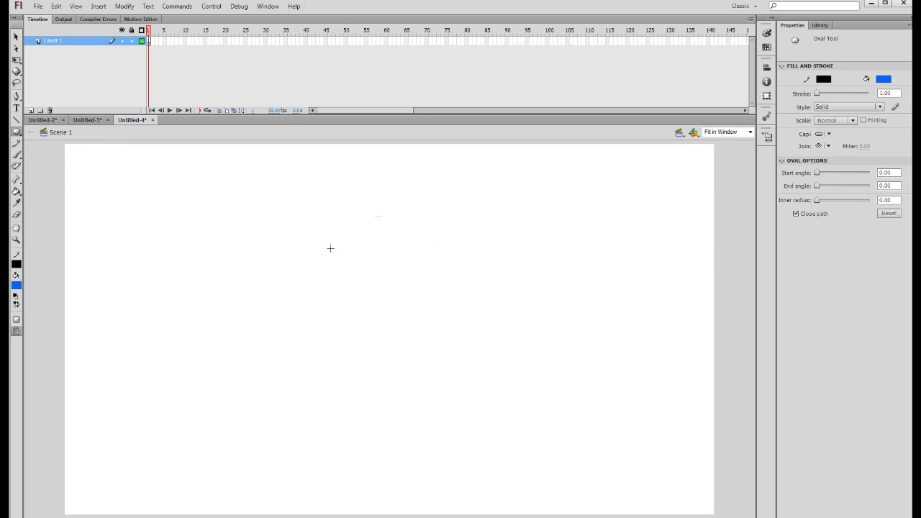
mouse_move(375, 209)
mouse_down()
mouse_move(467, 297)
mouse_move(456, 304)
mouse_move(459, 214)
mouse_move(479, 252)
mouse_move(448, 288)
mouse_move(485, 313)
mouse_move(475, 310)
mouse_move(424, 265)
mouse_move(450, 279)
mouse_move(526, 243)
mouse_move(405, 317)
mouse_move(506, 235)
mouse_move(429, 283)
mouse_move(456, 262)
mouse_move(485, 286)
mouse_move(432, 249)
mouse_move(496, 278)
mouse_move(444, 250)
mouse_move(465, 258)
mouse_move(503, 292)
mouse_move(405, 238)
mouse_move(395, 220)
mouse_move(431, 240)
mouse_up()
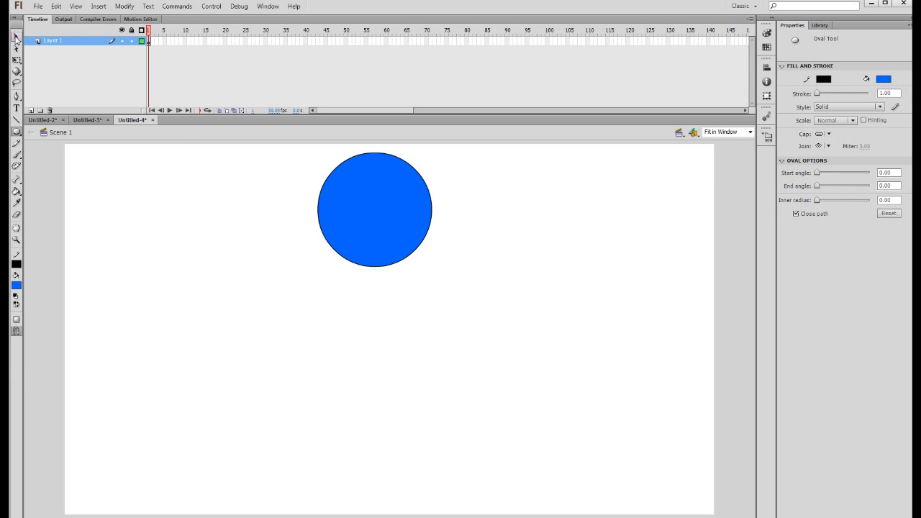
Step: Delete the black outline of the blue circle, keeping only its fill
click(15, 37)
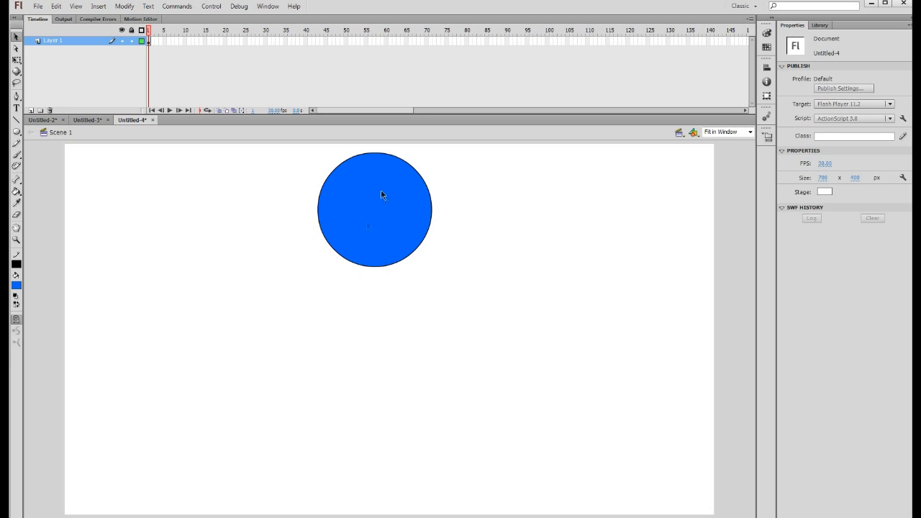
click(328, 177)
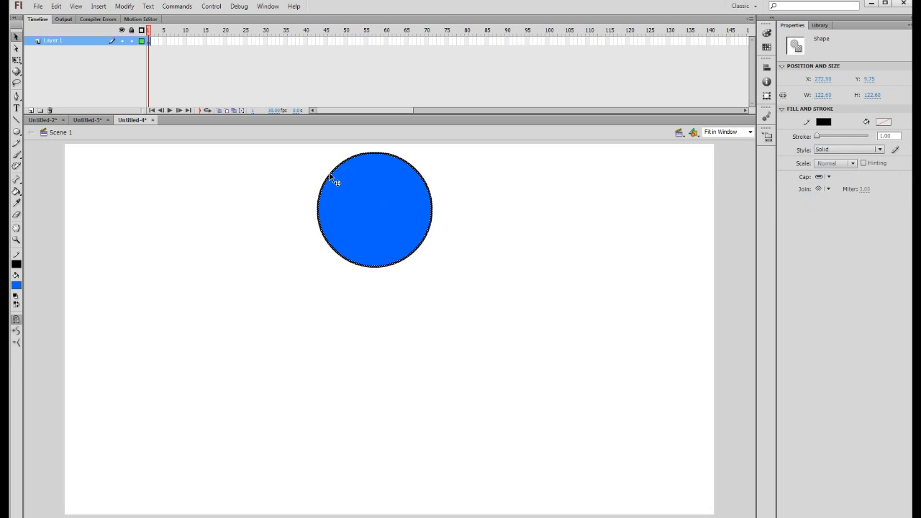
key(Delete)
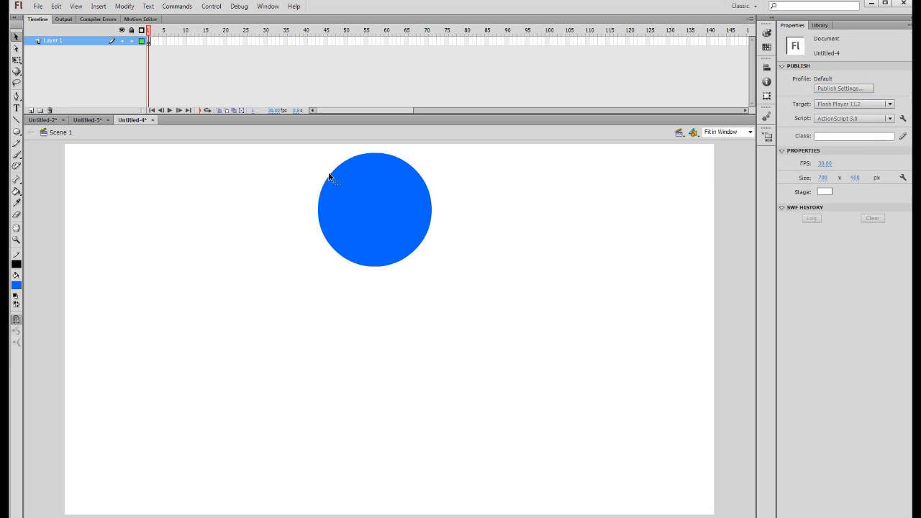
Step: Draw a red diagonal line through the circle and bend its inner segment toward the circle's lower-left edge
click(17, 266)
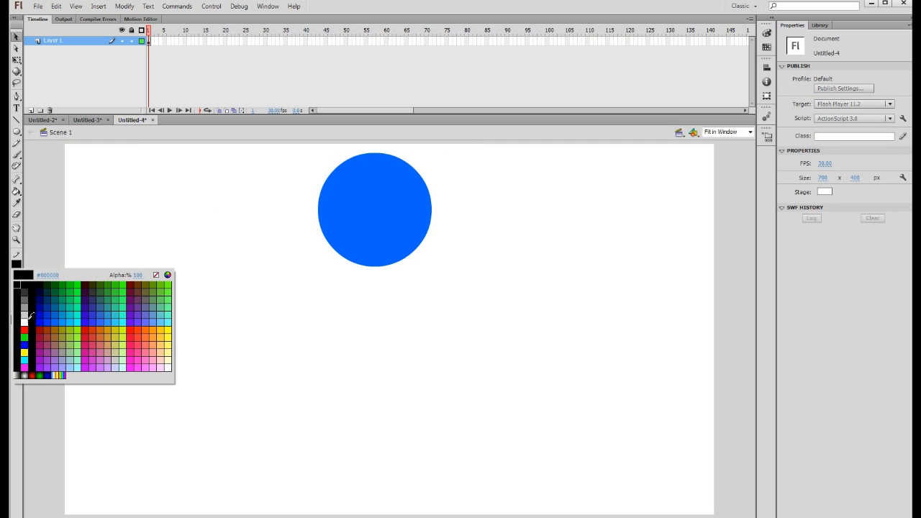
click(23, 330)
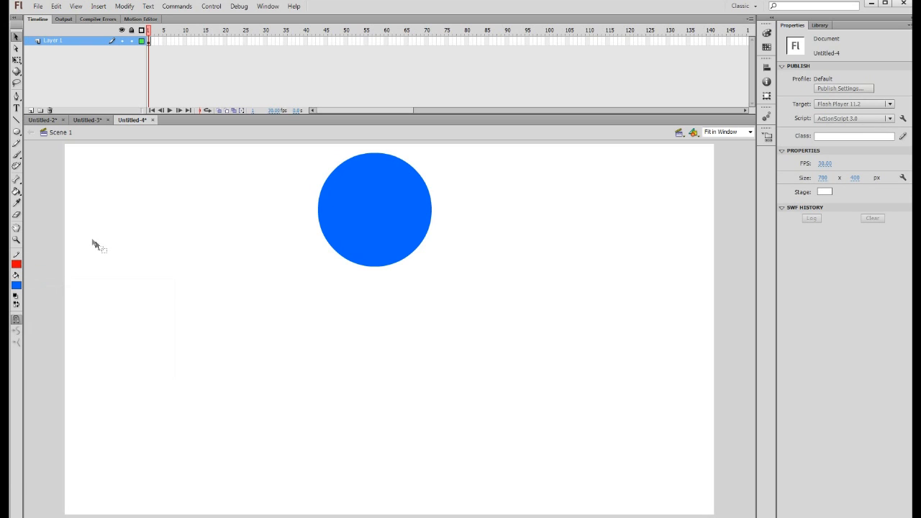
click(16, 122)
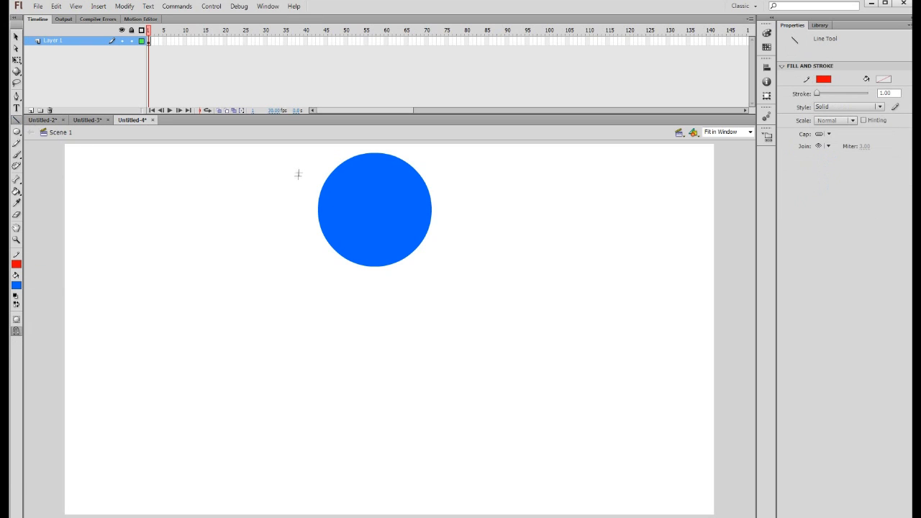
drag(295, 146, 468, 280)
click(16, 37)
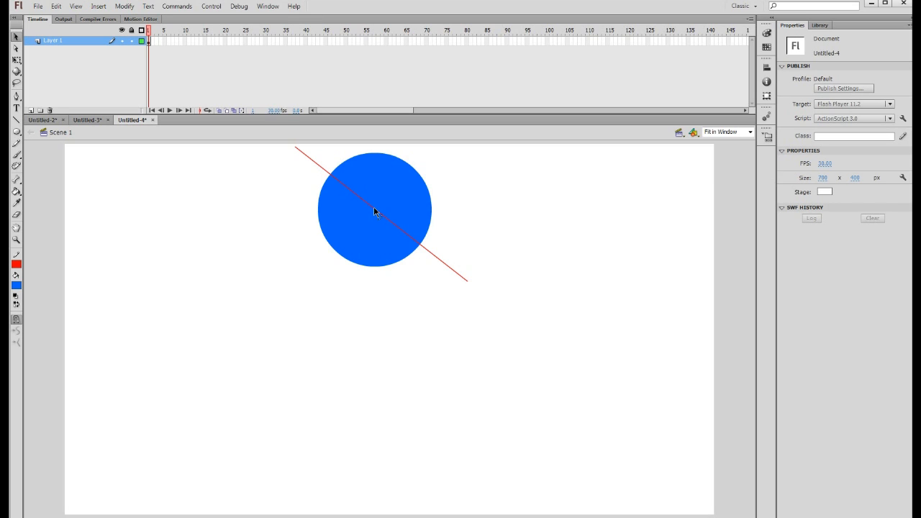
drag(373, 207, 350, 236)
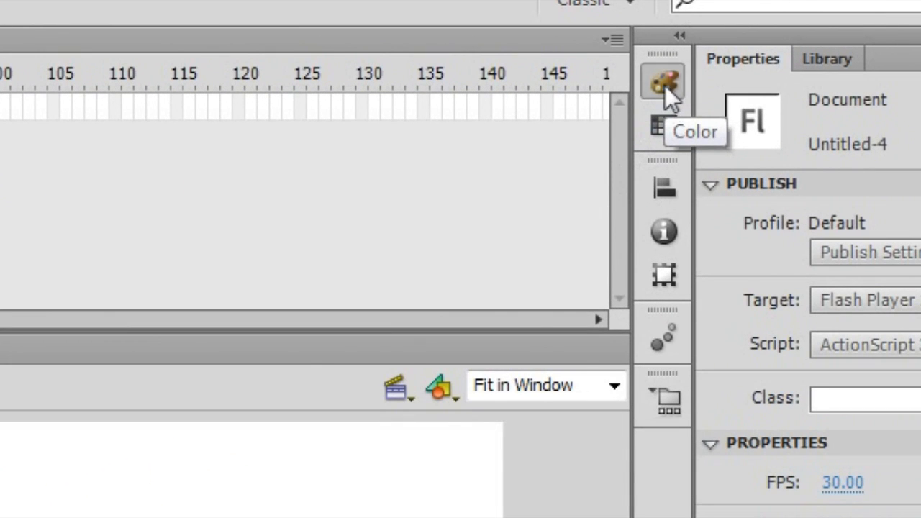
Step: Darken the blue fill colour to #003079 while keeping its hue
click(664, 86)
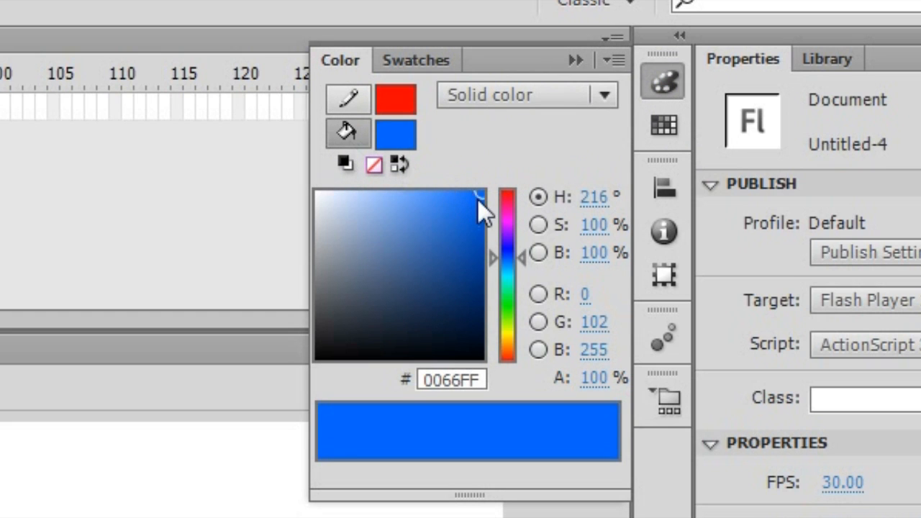
drag(477, 198, 487, 281)
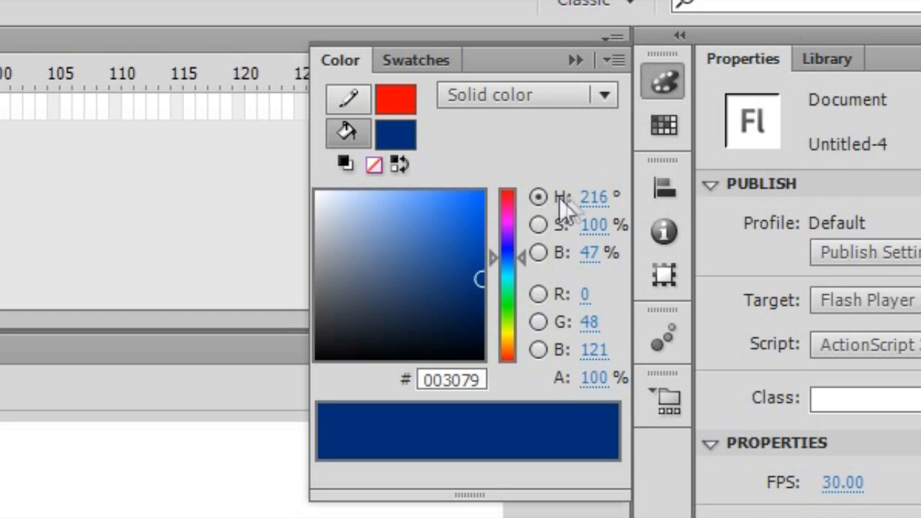
Step: Examine how the colour picker displays the blue, red, hue, saturation and brightness components, ending on the hue view
click(538, 349)
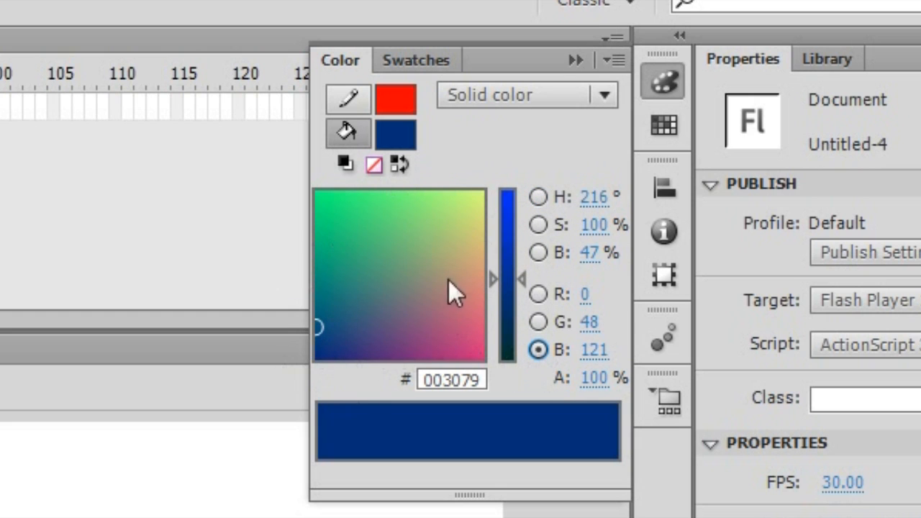
click(538, 295)
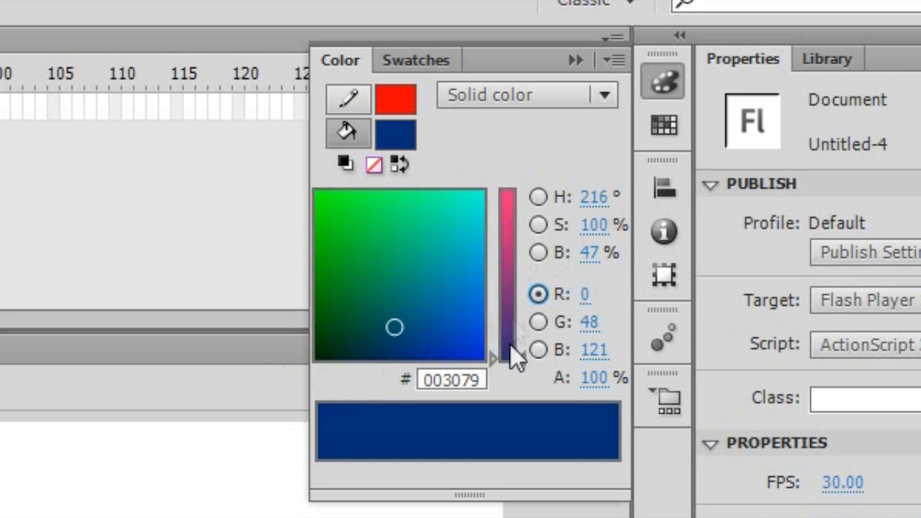
drag(510, 344, 518, 422)
click(538, 198)
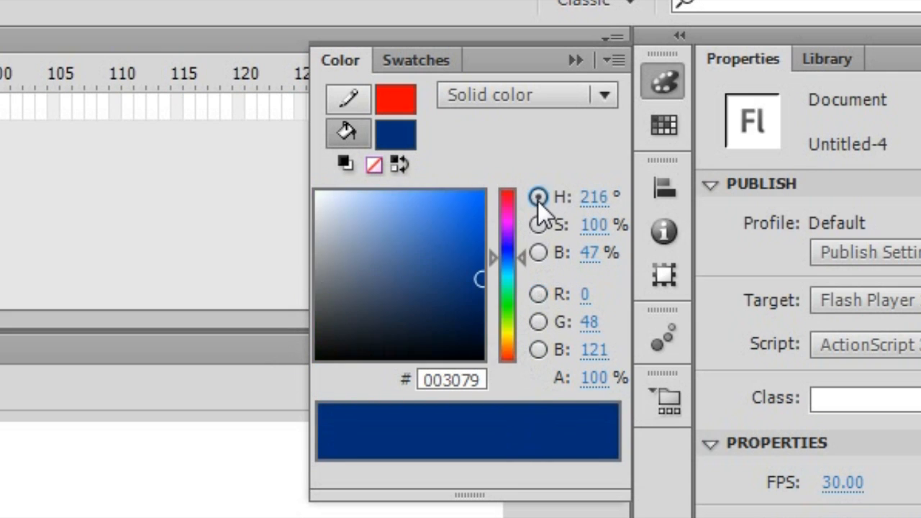
click(539, 224)
click(538, 252)
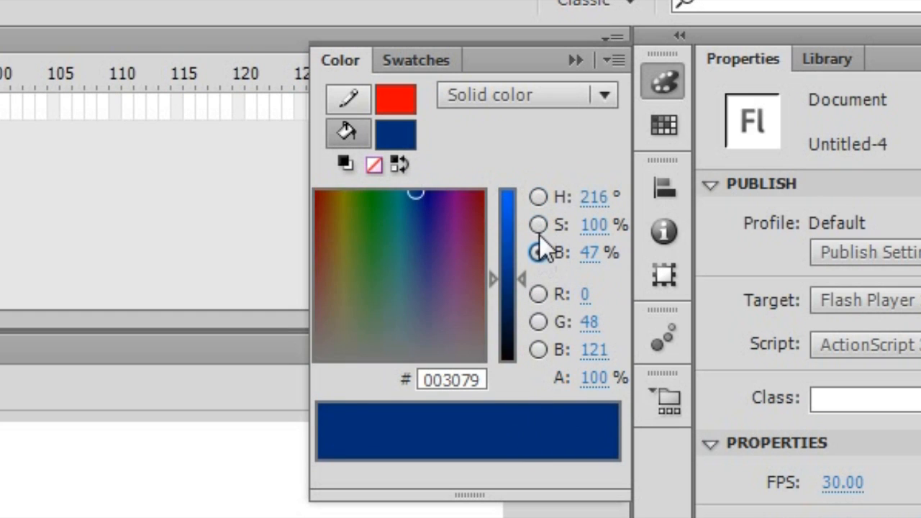
click(538, 225)
click(538, 252)
click(538, 225)
click(539, 197)
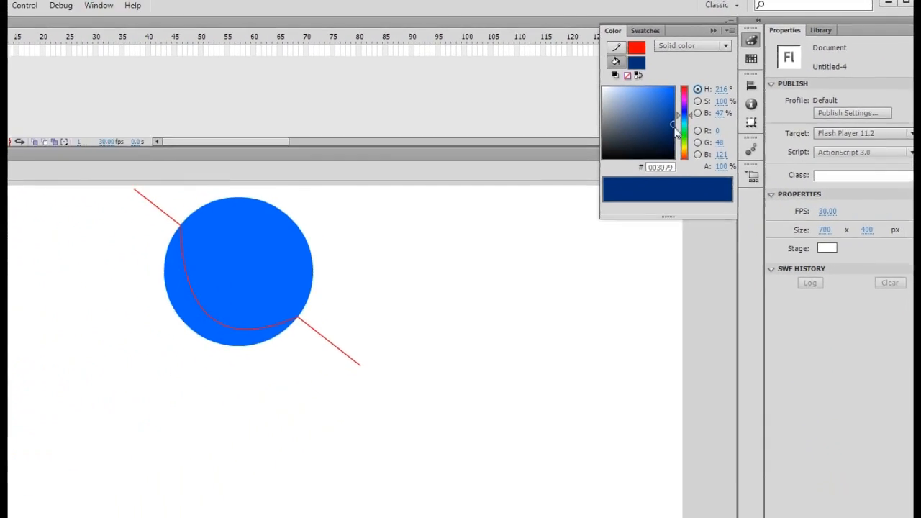
Step: Set the fill colour to dark blue #002866 and fill the crescent below the red curve with the Paint Bucket
click(484, 291)
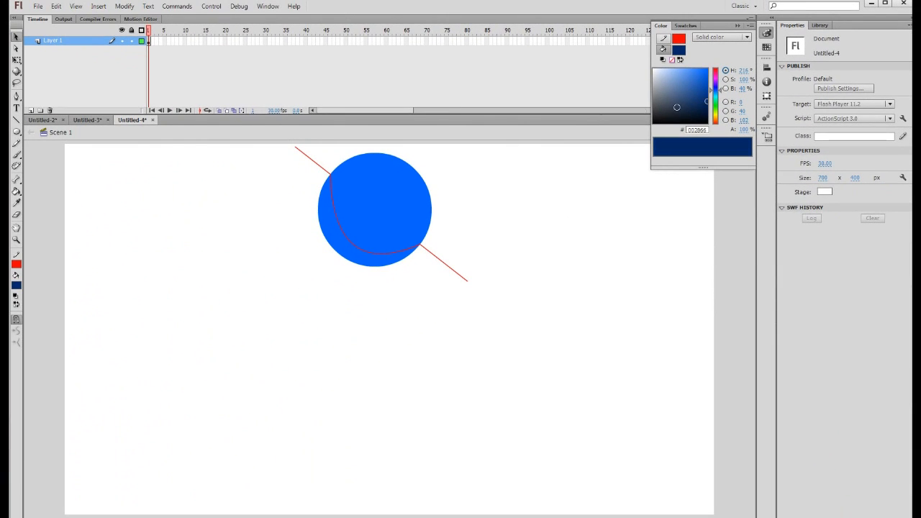
click(17, 192)
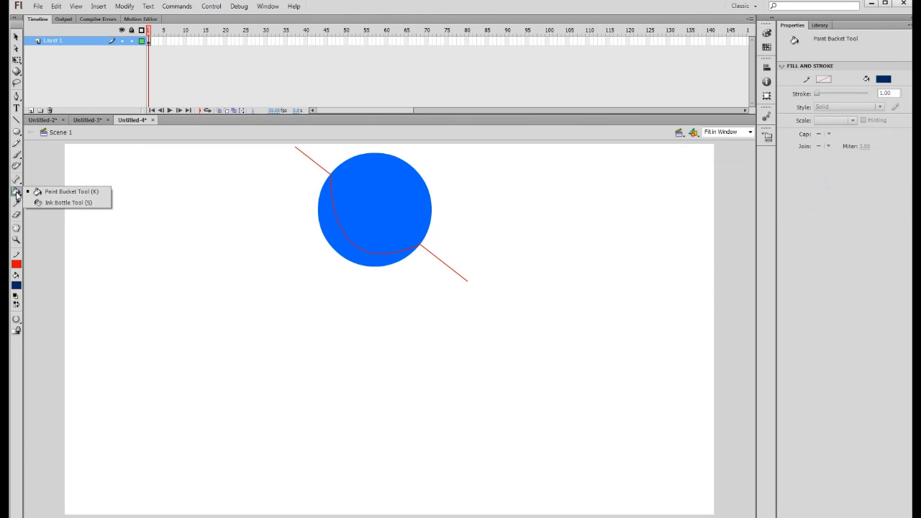
click(88, 193)
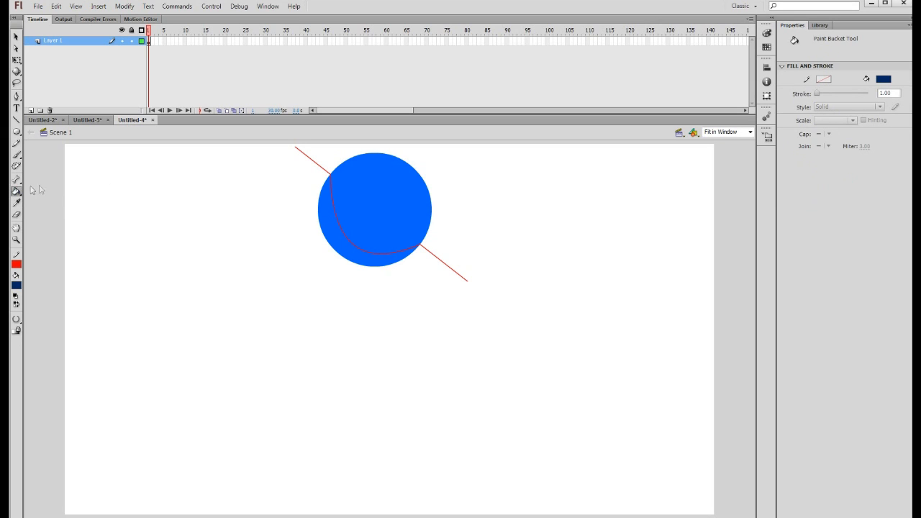
click(337, 240)
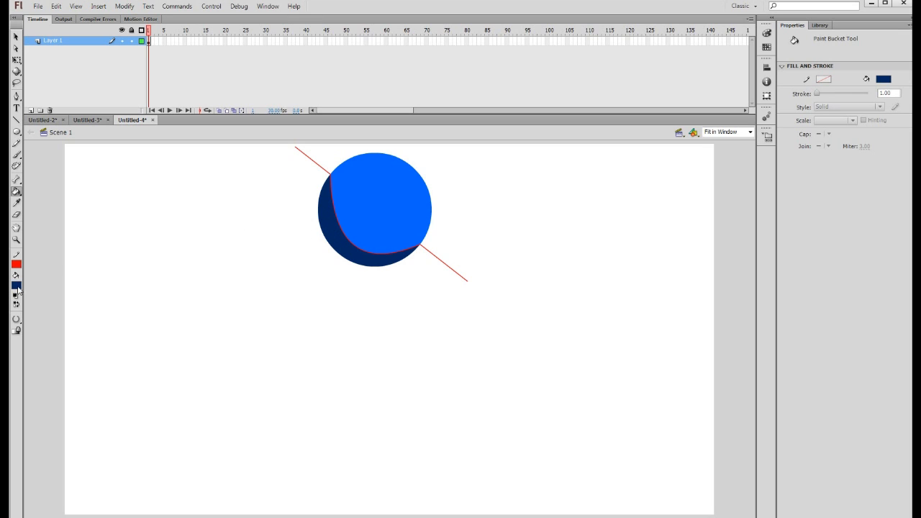
Step: Change the current fill colour from the swatches to white
click(16, 286)
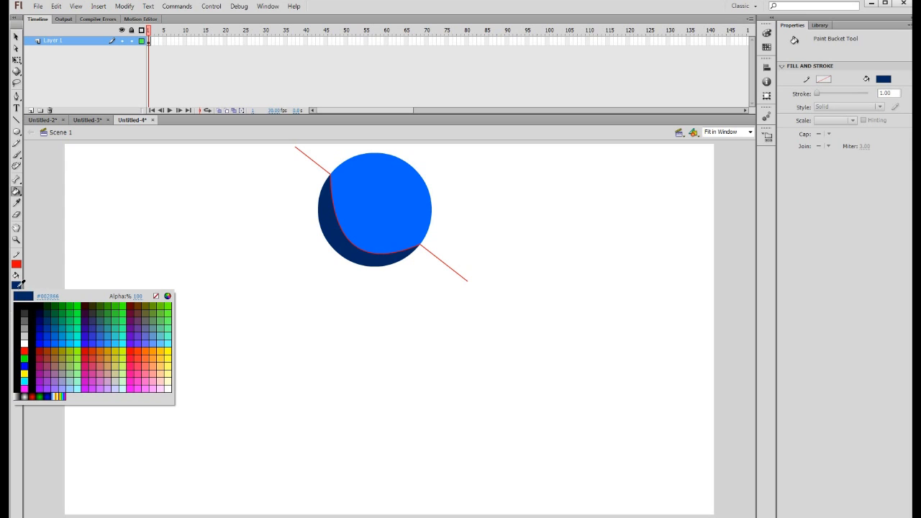
click(18, 287)
click(17, 287)
click(28, 339)
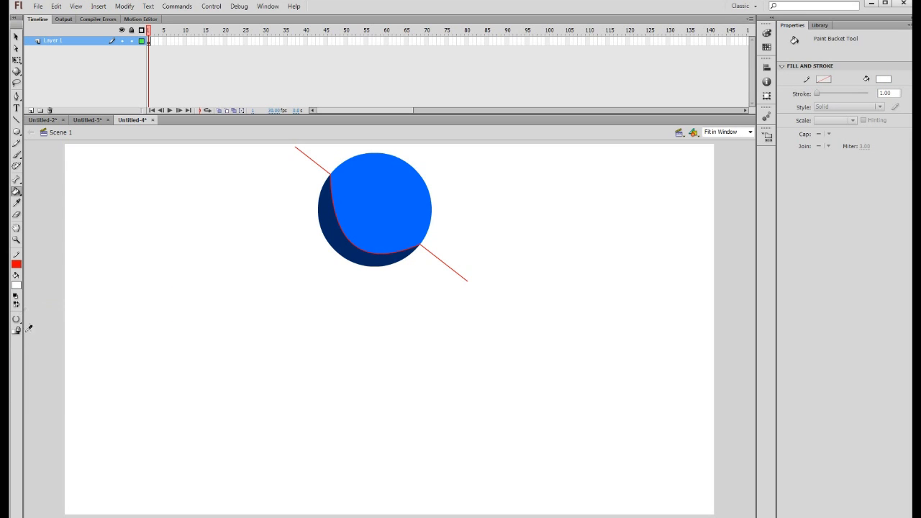
click(17, 287)
click(18, 305)
click(16, 282)
click(213, 198)
click(21, 283)
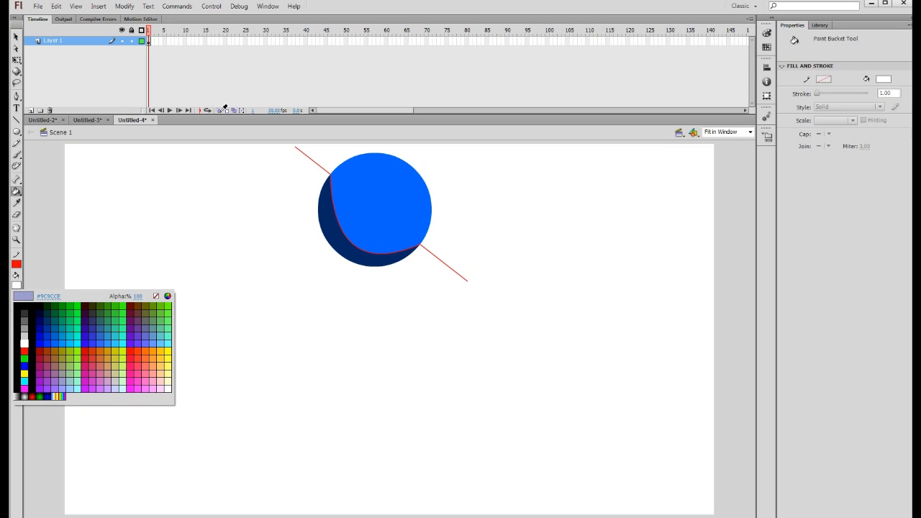
click(180, 211)
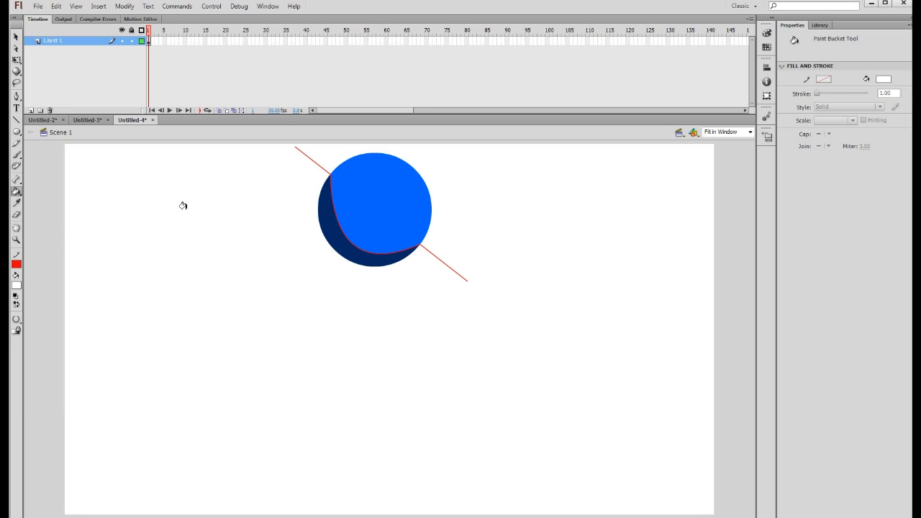
Step: Paint two curved white highlights near the ball's upper-right edge with the Brush tool at a larger brush size
click(17, 155)
click(17, 155)
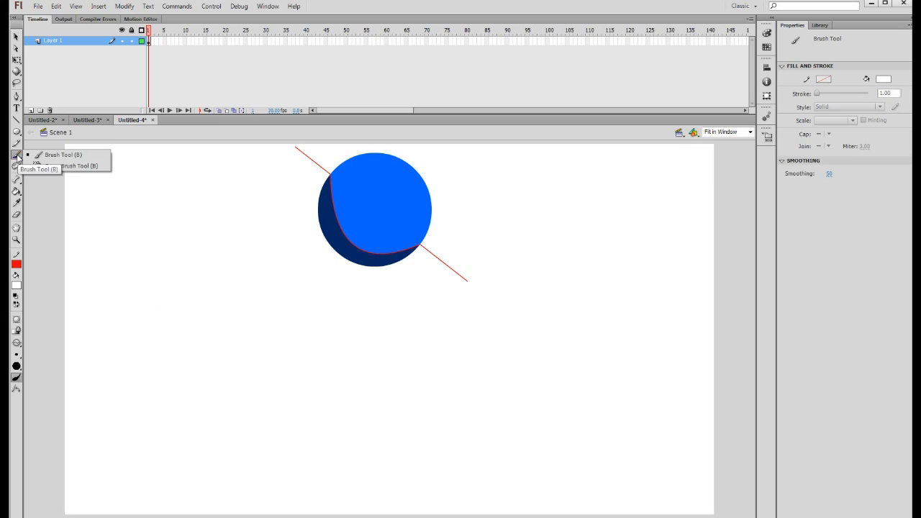
click(17, 357)
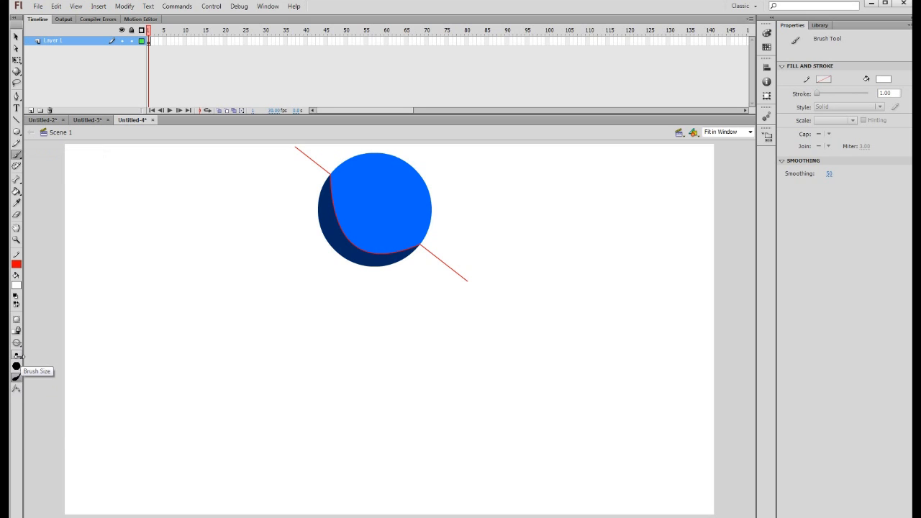
click(17, 356)
click(39, 399)
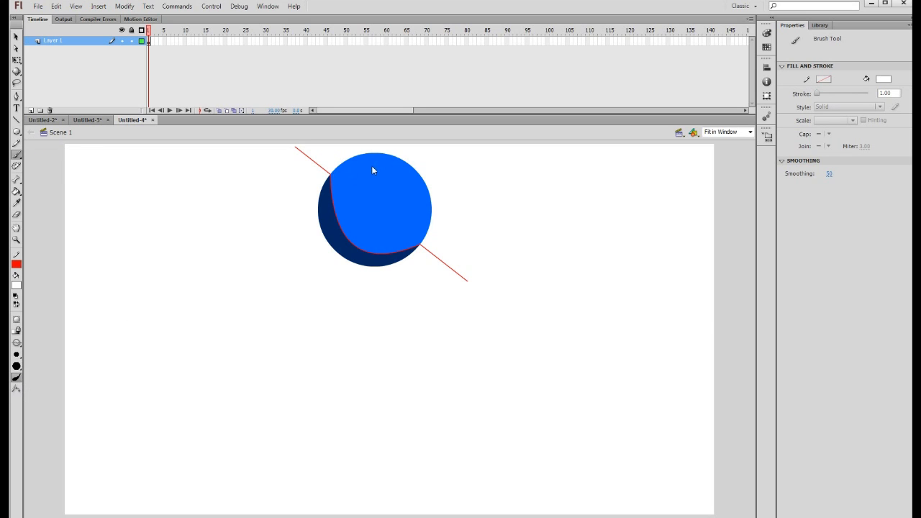
mouse_move(360, 162)
mouse_down()
mouse_move(391, 167)
mouse_move(408, 185)
mouse_up()
drag(416, 196, 418, 208)
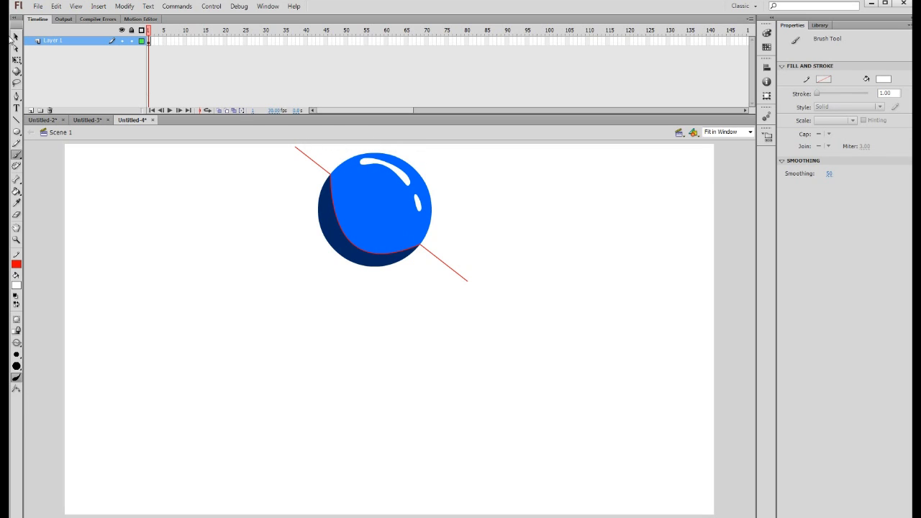
Step: Select the whole red guide curve with its protruding ends and delete it from the ball
click(16, 37)
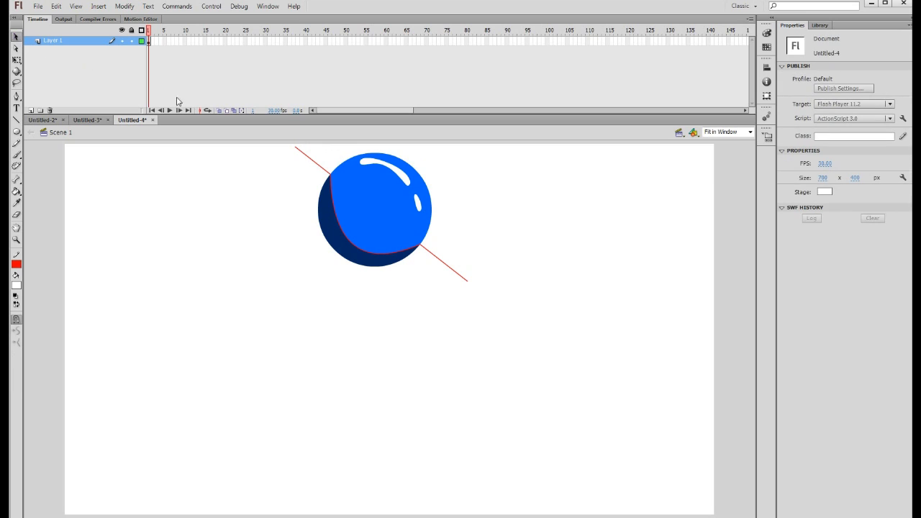
click(447, 269)
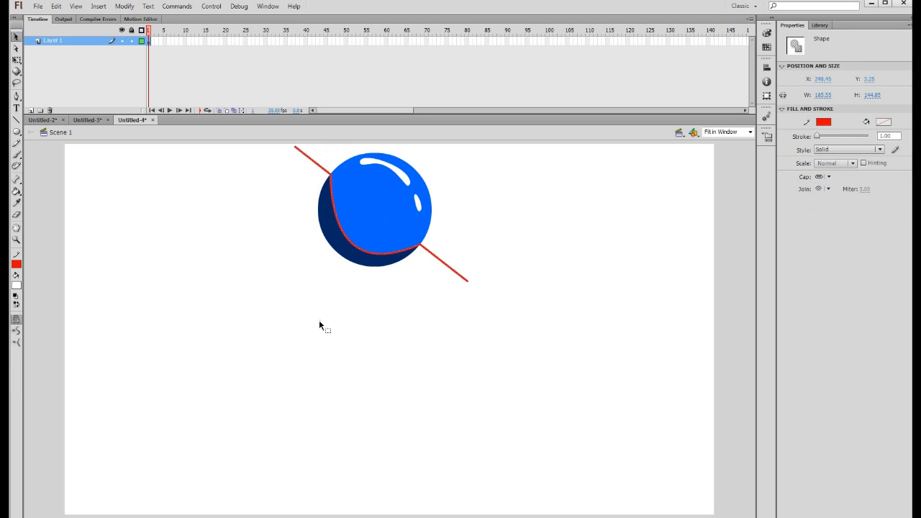
key(Delete)
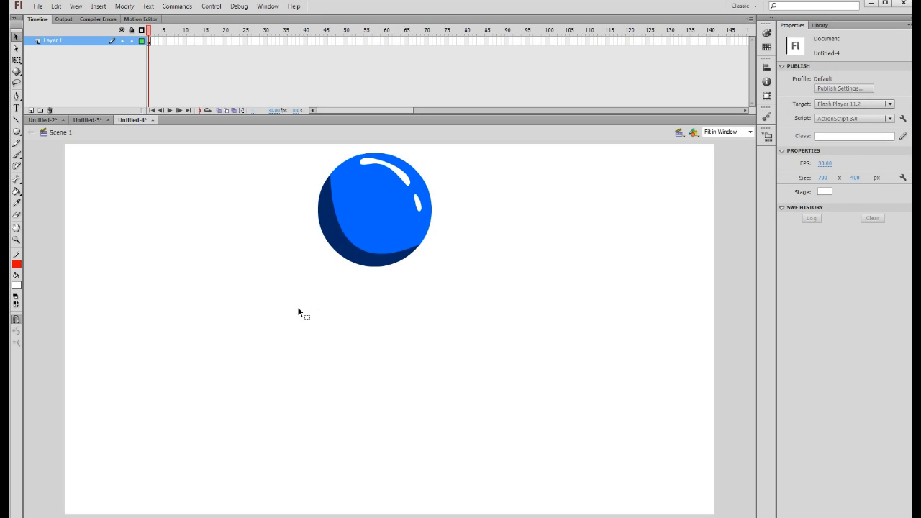
Step: Select the entire shaded ball and convert it to a graphic symbol named blue_Ball
drag(296, 315, 454, 153)
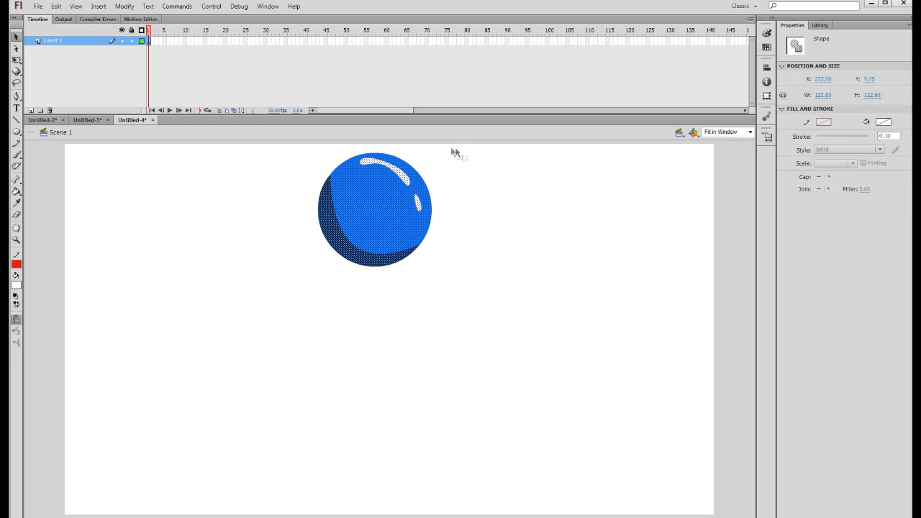
right_click(379, 199)
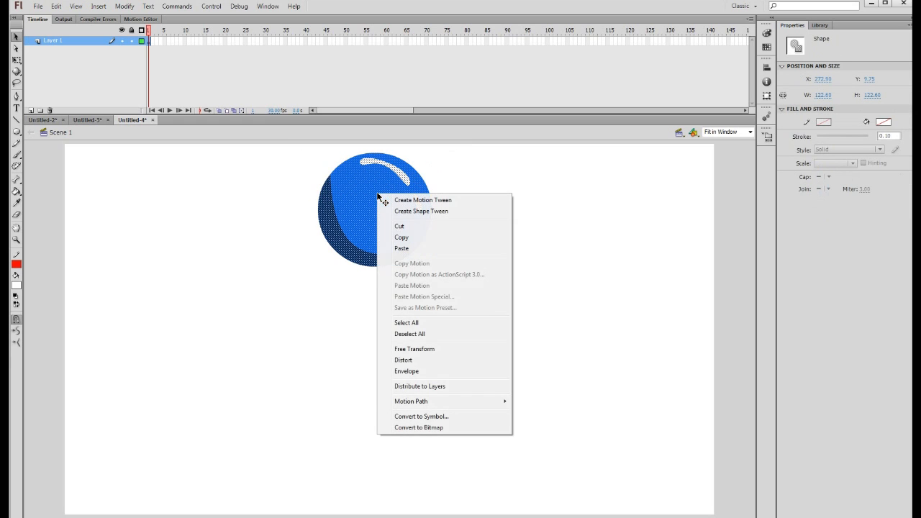
click(408, 417)
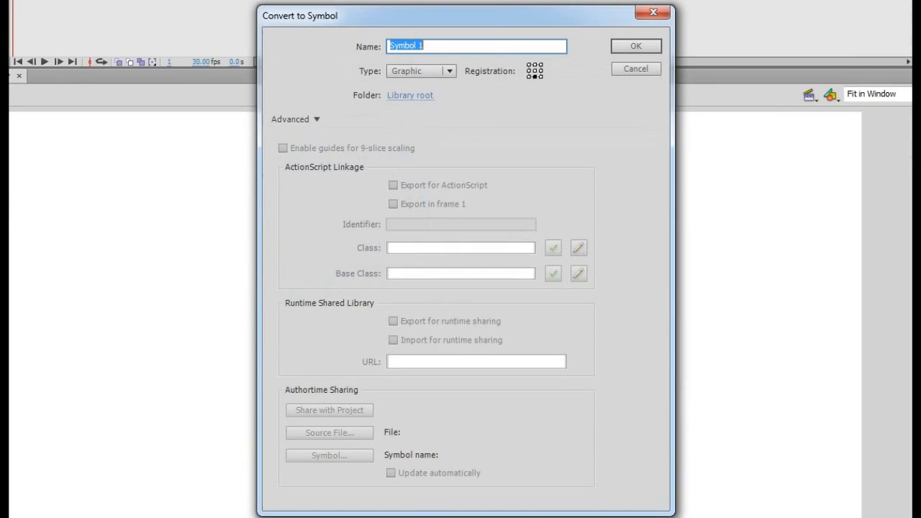
text(blue_Ball)
key(Return)
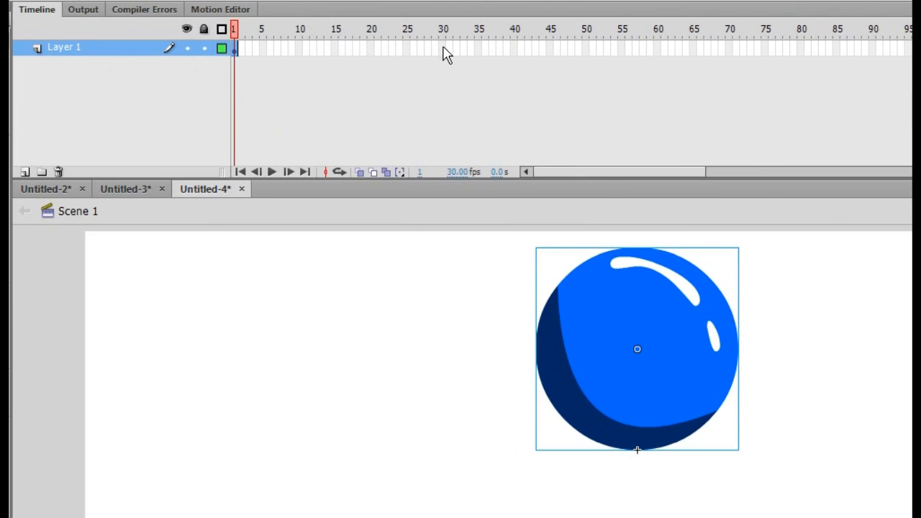
Step: Insert a frame at frame 30 of Layer 1 to extend the ball's duration
click(444, 49)
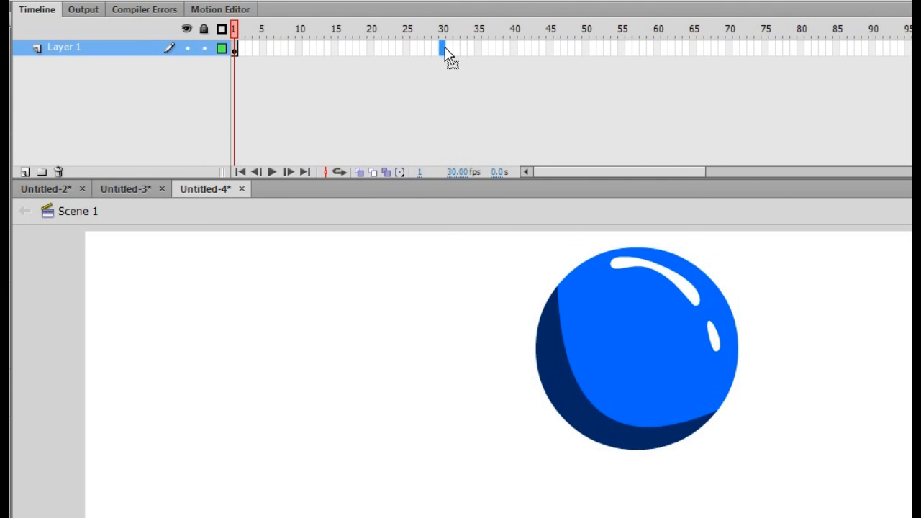
right_click(444, 54)
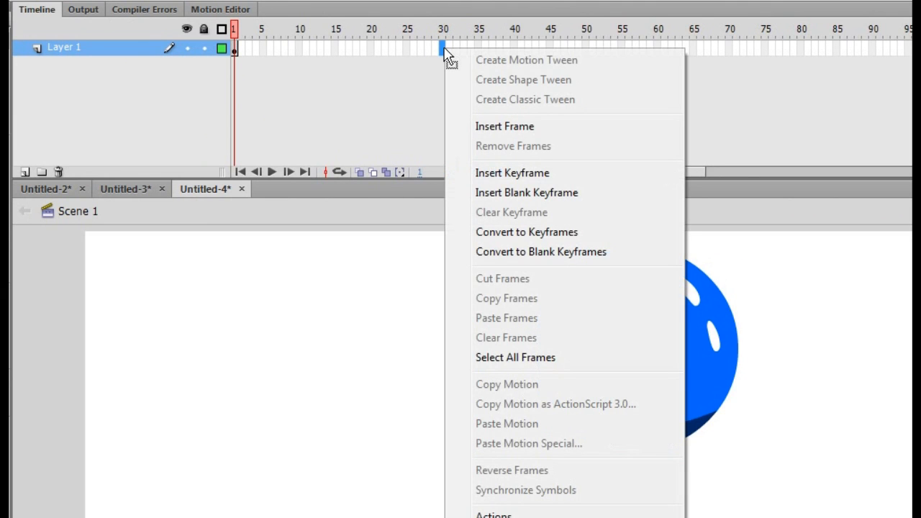
click(474, 128)
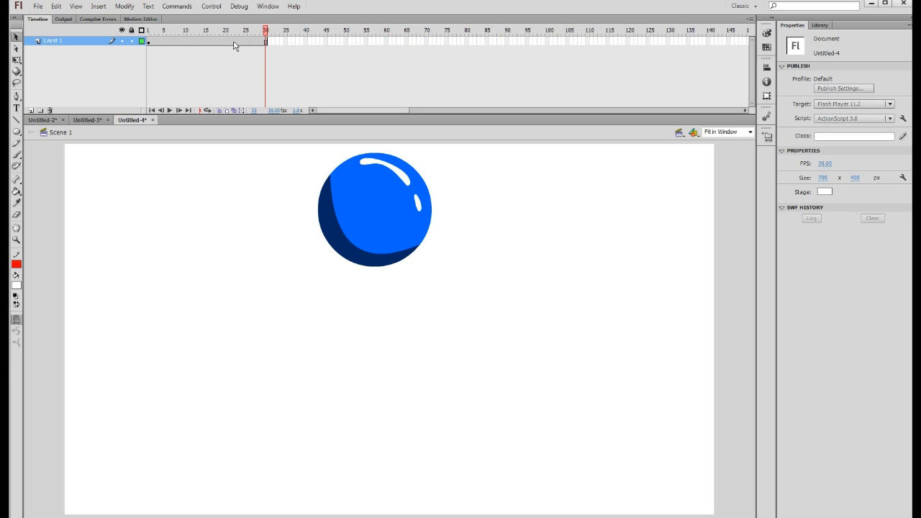
Step: Create a classic tween across the ball's frames 1 to 30 on Layer 1
click(185, 41)
click(205, 41)
click(193, 41)
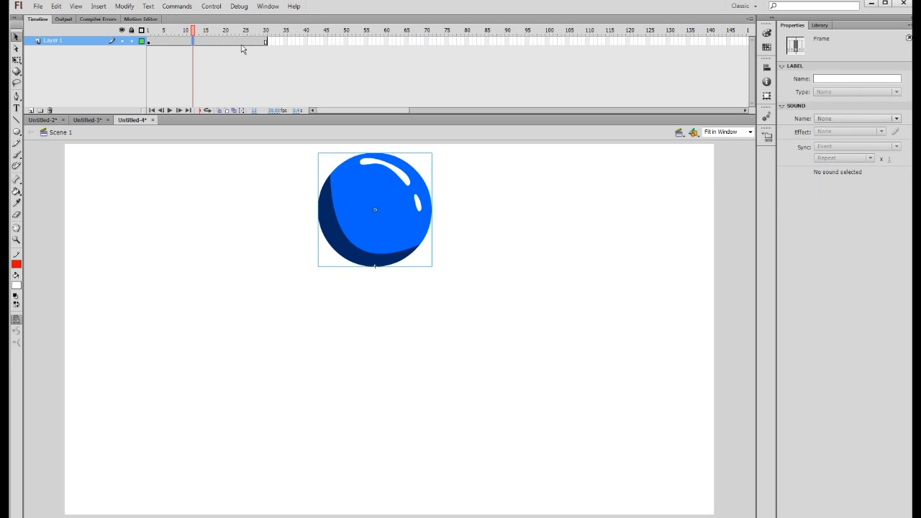
click(241, 41)
drag(193, 43, 213, 44)
right_click(214, 44)
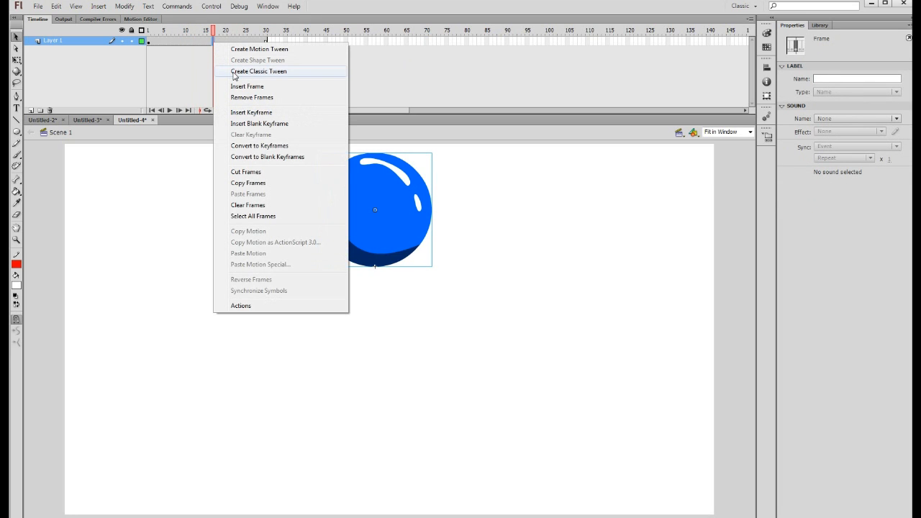
click(257, 71)
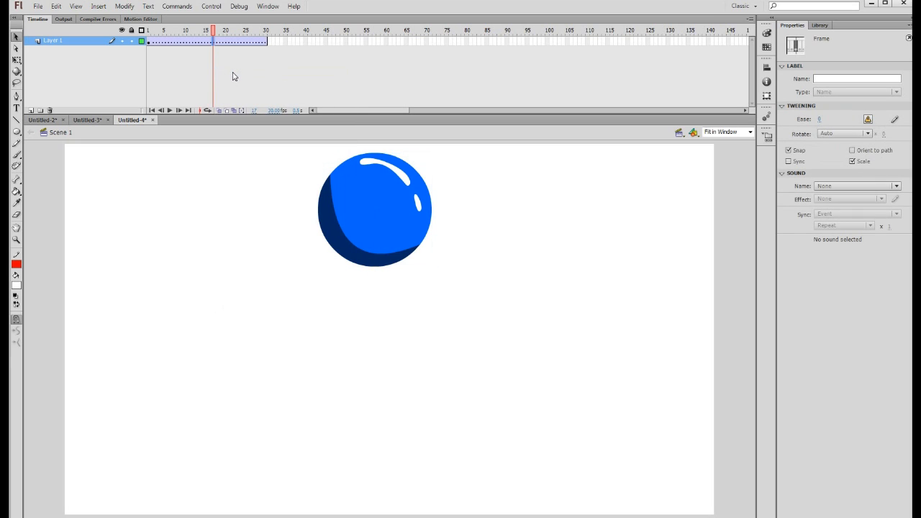
Step: Convert frame 15 to a keyframe and move the ball straight down to the stage's lower edge
click(207, 44)
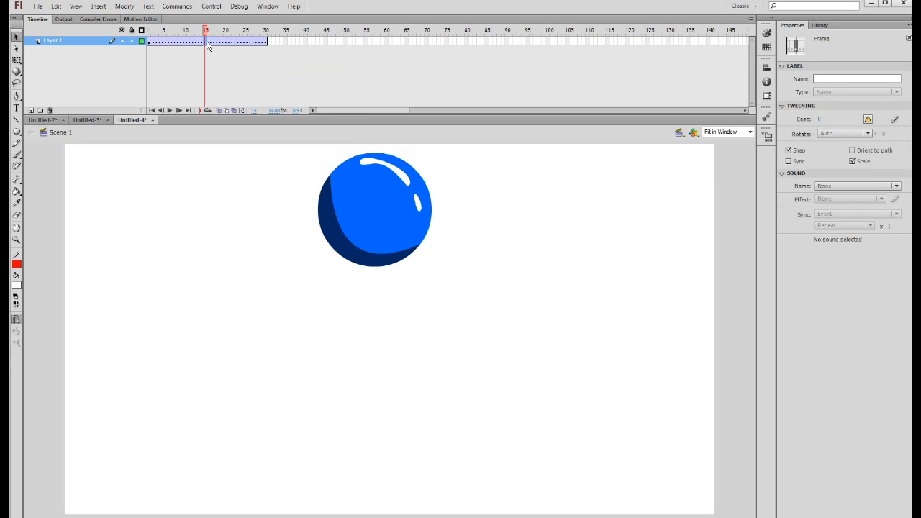
right_click(207, 47)
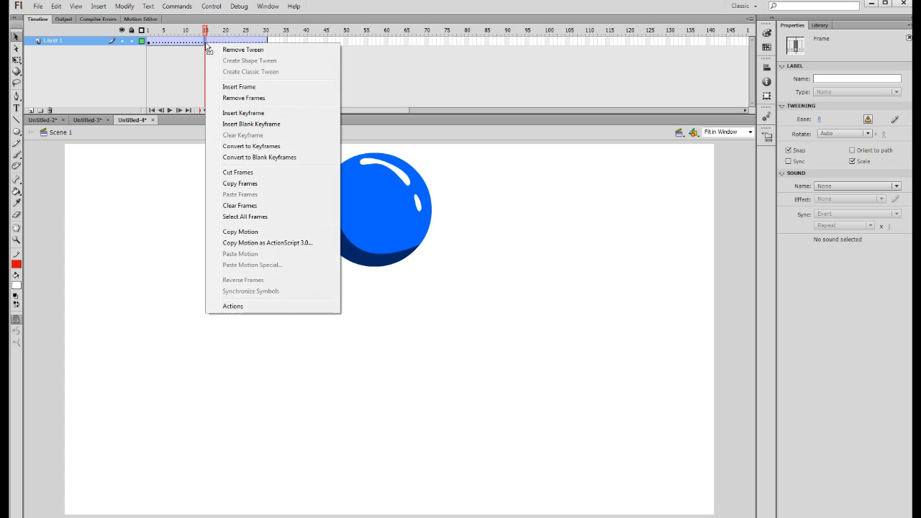
click(232, 148)
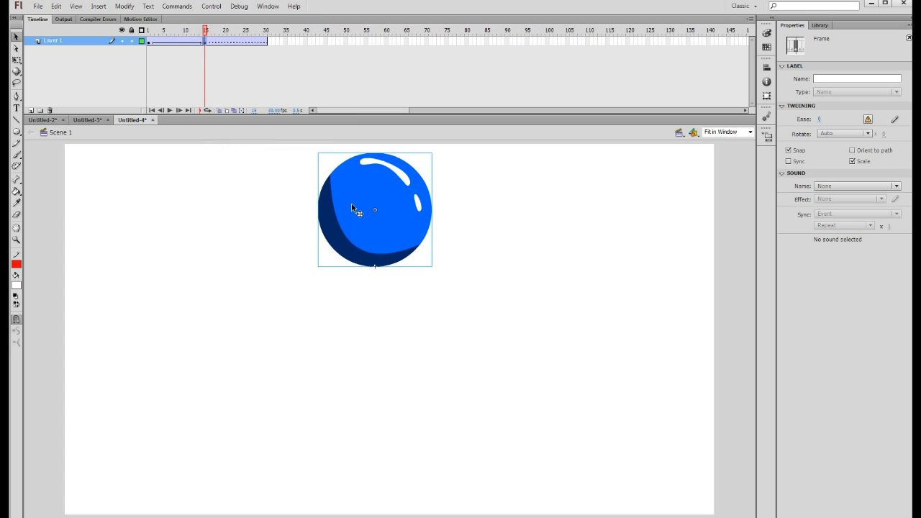
drag(351, 205, 348, 455)
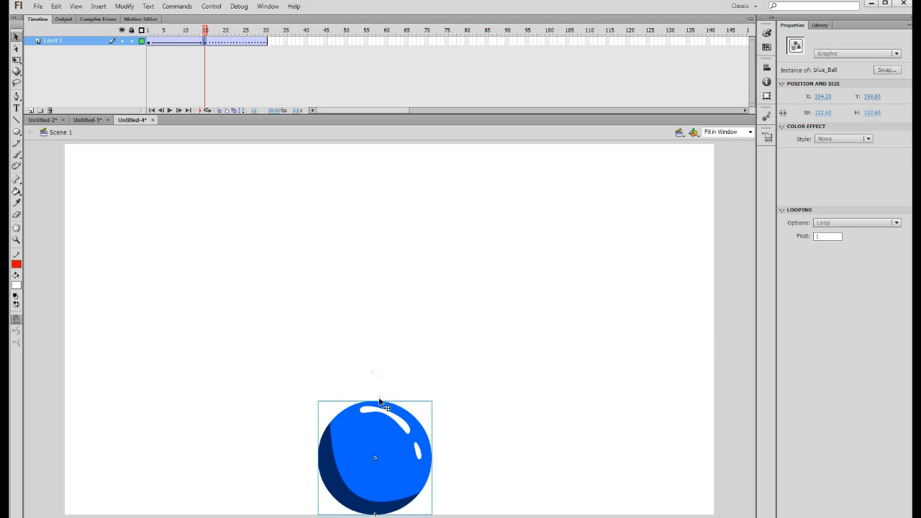
Step: Nudge the ball straight up from the stage's lower edge on frame 15, first in small and then in large increments
key(Up)
key(Up)
key(Up)
key(Up)
key(Up)
key(Up)
key(Up)
key(Up)
key(Up)
key(Up)
key(Up)
key(Up)
key(Up)
key(Up)
key(Up)
key(Up)
key(Up)
key(Up)
key(Up)
key(Up)
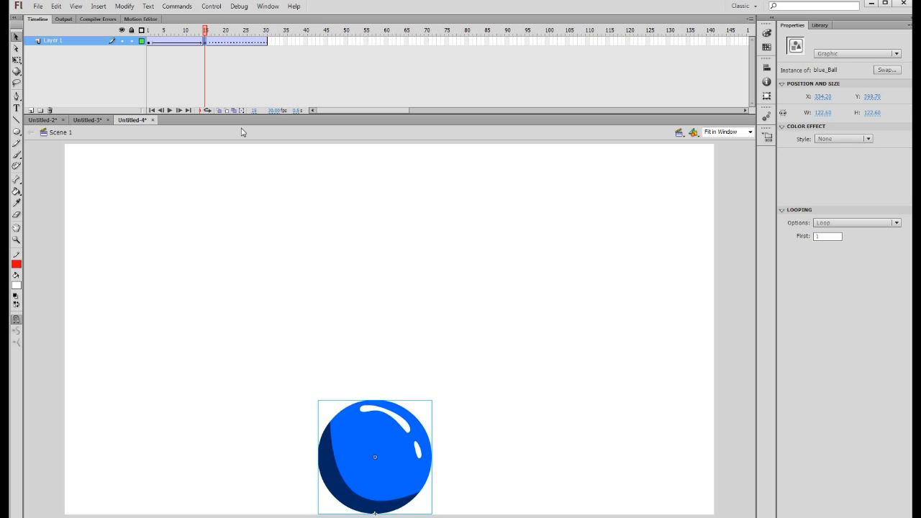
key(Up)
key(Up)
key(Up)
key(Up)
key(Up)
key(Up)
key(Up)
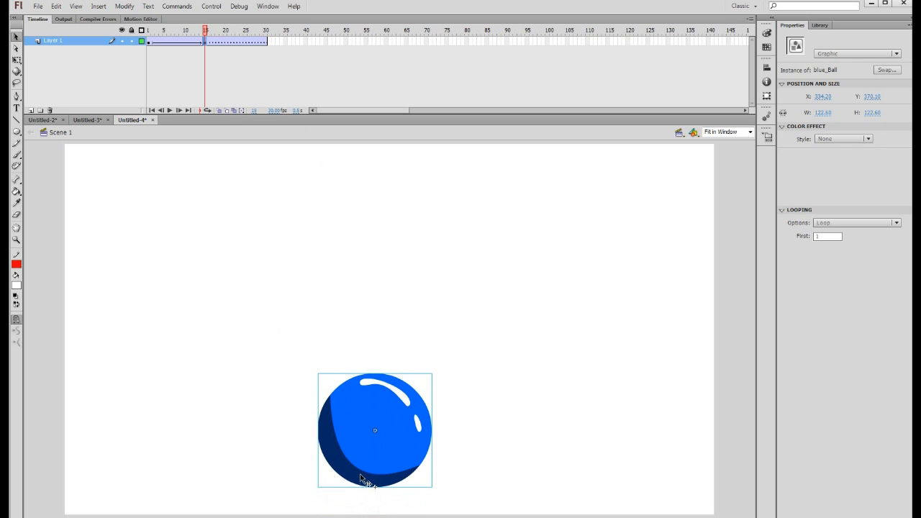
key(shift+Up)
key(shift+Up)
key(shift+Up)
key(shift+Up)
key(shift+Up)
key(shift+Up)
key(shift+Up)
key(shift+Up)
key(shift+Up)
key(shift+Up)
key(shift+Up)
key(shift+Up)
key(shift+Up)
key(shift+Up)
key(shift+Up)
key(shift+Up)
key(shift+Up)
key(shift+Up)
key(shift+Up)
key(shift+Up)
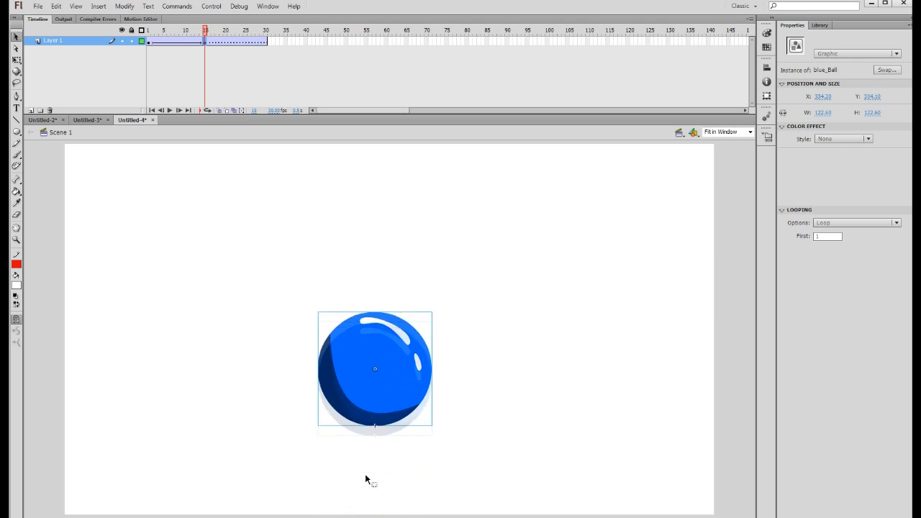
Step: Nudge the ball straight back down towards the stage's lower edge on frame 15 in large increments
key(shift+Down)
key(shift+Down)
key(shift+Down)
key(shift+Down)
key(shift+Down)
key(shift+Down)
key(shift+Down)
key(shift+Down)
key(shift+Down)
key(shift+Down)
key(shift+Down)
key(shift+Down)
key(shift+Down)
key(shift+Down)
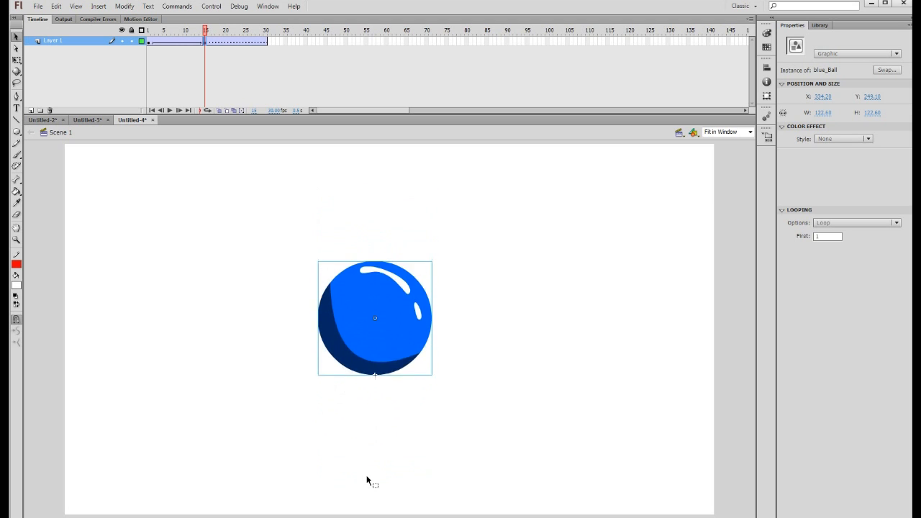
key(shift+Down)
key(shift+Down)
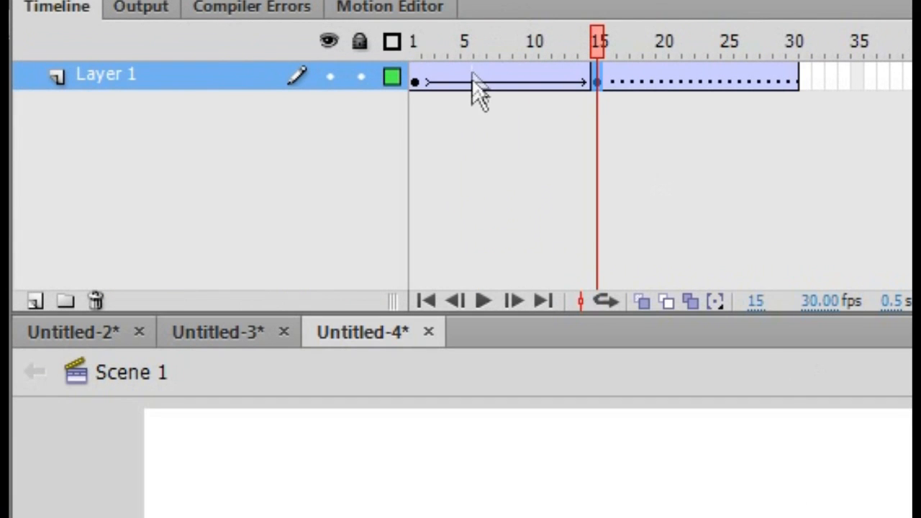
Step: Scrub through frames 1 to 14 to examine the tween between the first two keyframes
click(466, 79)
drag(549, 79, 556, 79)
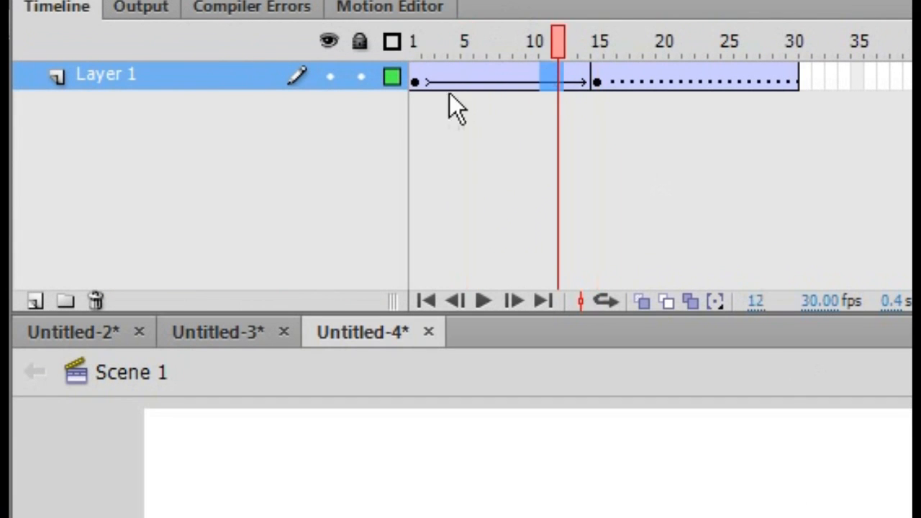
click(454, 83)
click(547, 80)
click(478, 79)
drag(429, 80, 584, 81)
click(537, 108)
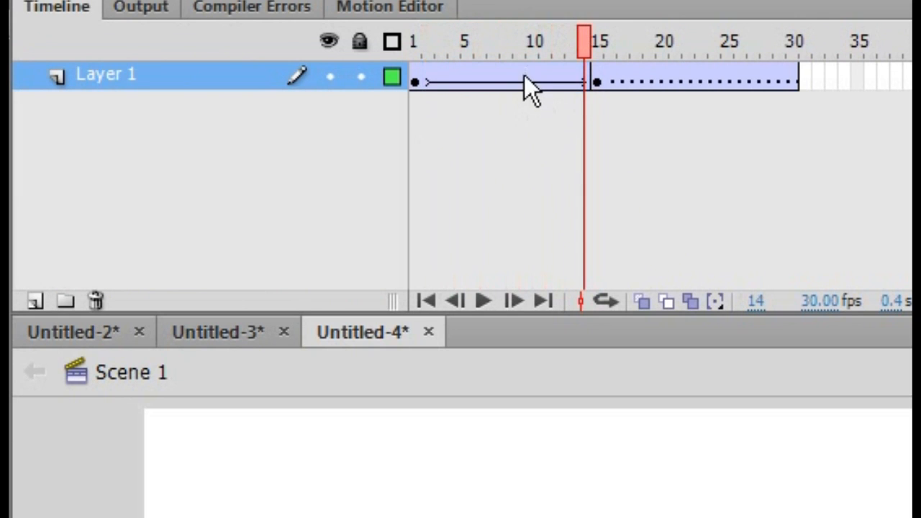
Step: Add a keyframe at frame 30 to end the second half of the tween
click(525, 80)
click(520, 80)
drag(519, 85, 793, 81)
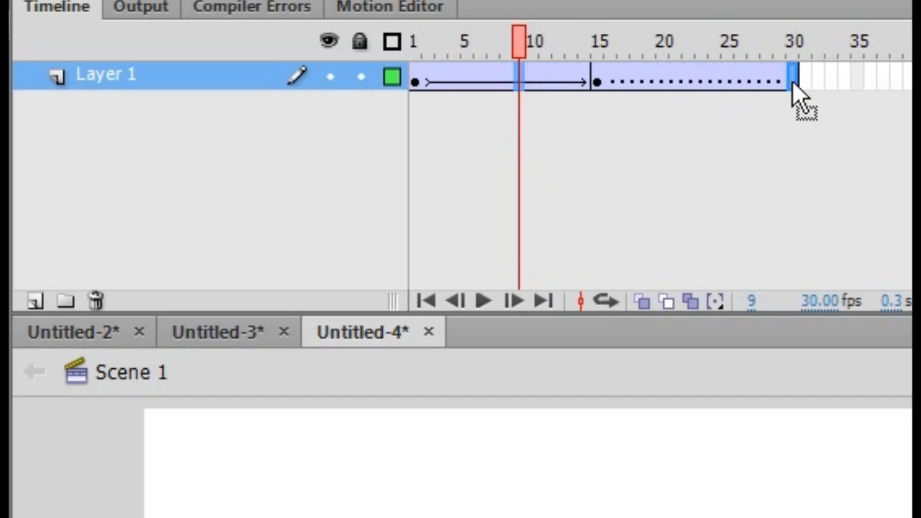
click(794, 206)
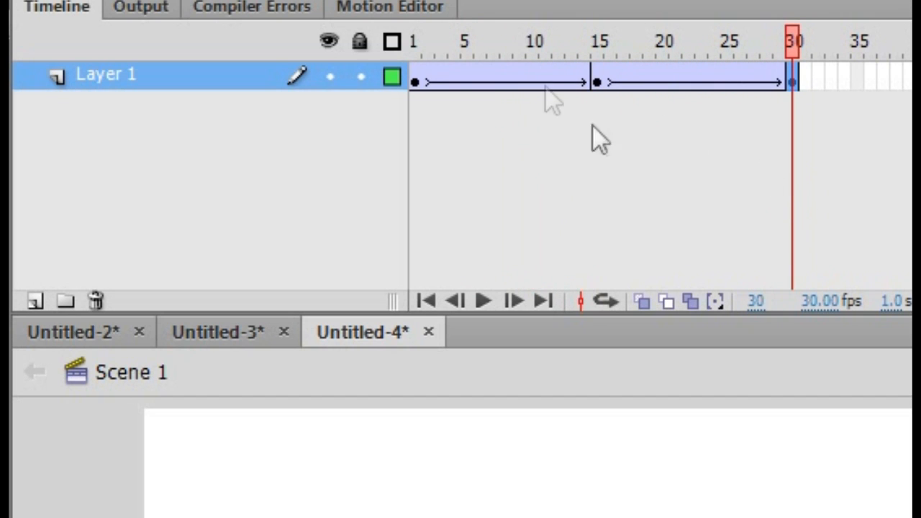
Step: Scrub through both tween spans up to frame 30 and return to frame 1 to compare the start and end keyframes
click(464, 82)
click(533, 83)
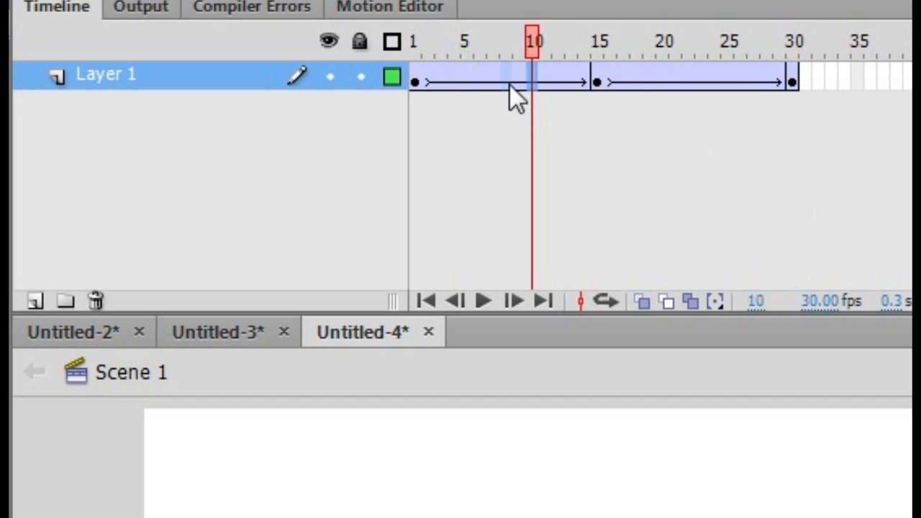
click(559, 85)
drag(519, 84, 798, 82)
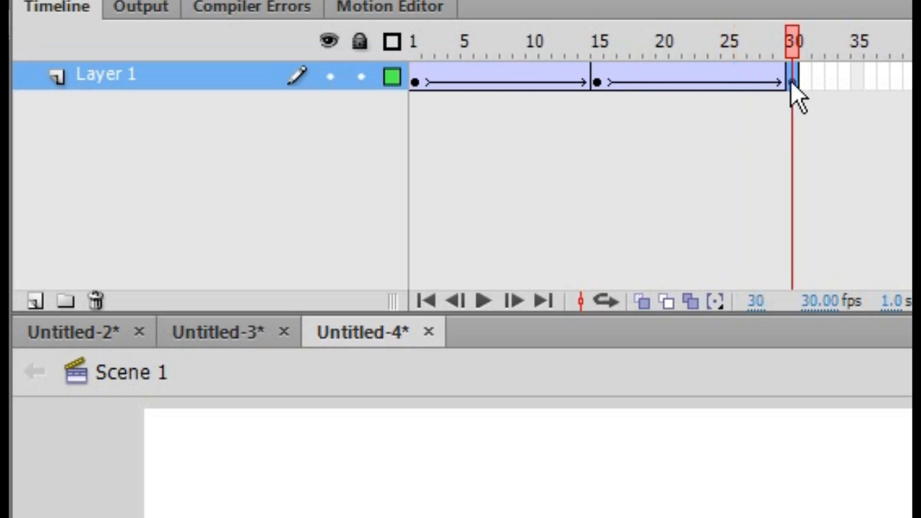
click(416, 81)
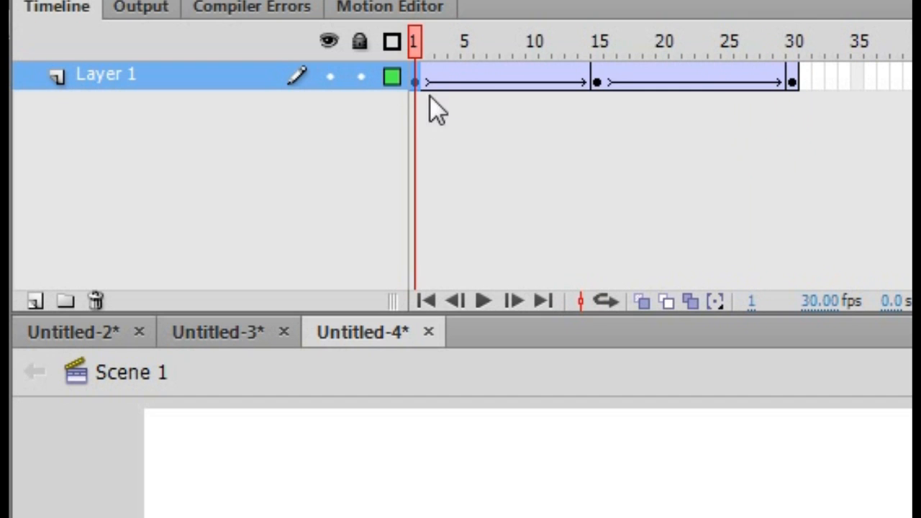
Step: Clear the keyframe at frame 30 of Layer 1
click(797, 79)
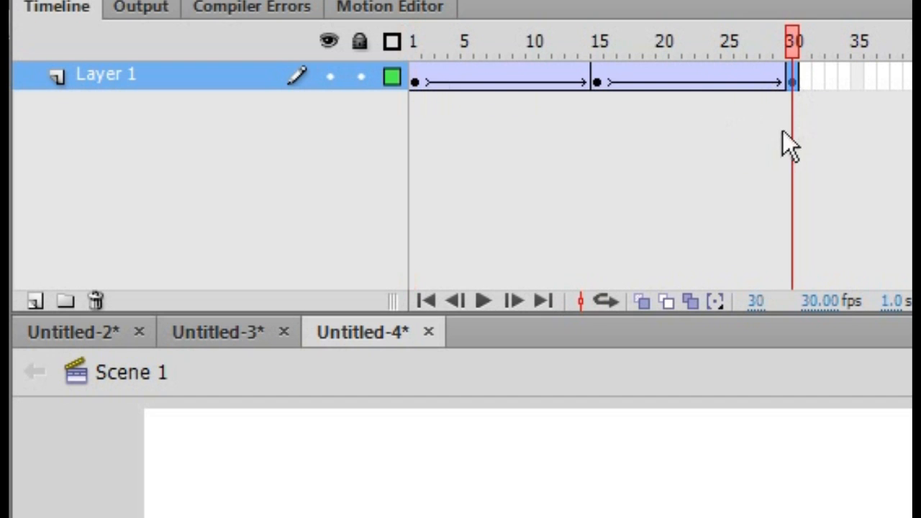
right_click(794, 86)
click(877, 380)
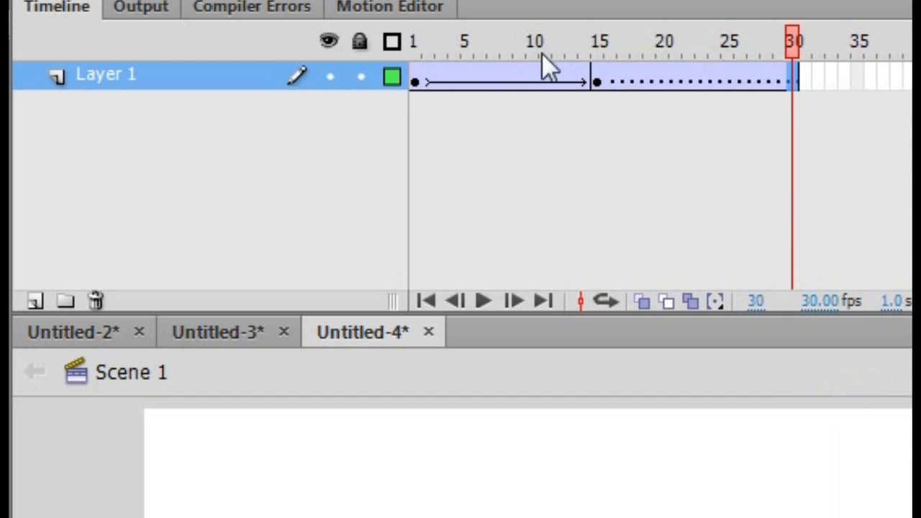
Step: Duplicate the starting keyframe of Layer 1 from frame 1 to frame 30 as the end of the second tween
click(533, 76)
click(418, 81)
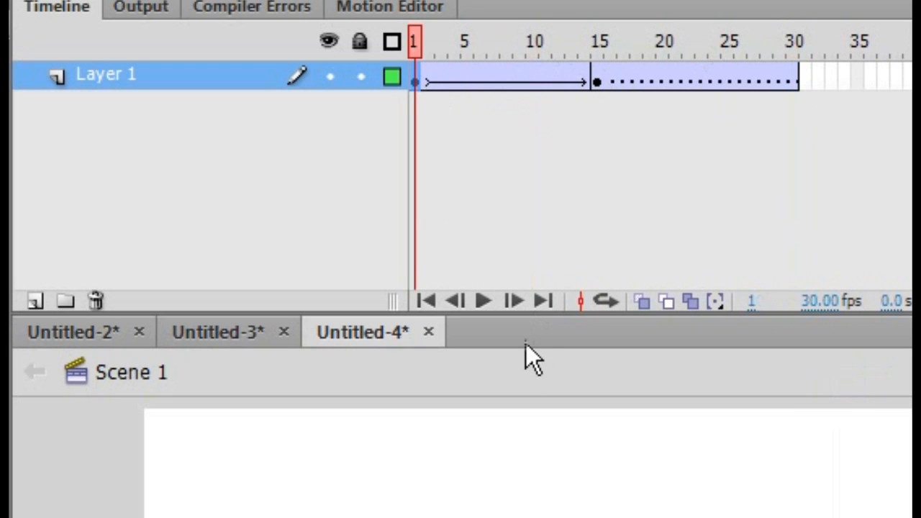
mouse_move(417, 80)
mouse_down()
mouse_move(761, 75)
mouse_move(800, 88)
mouse_up()
click(415, 76)
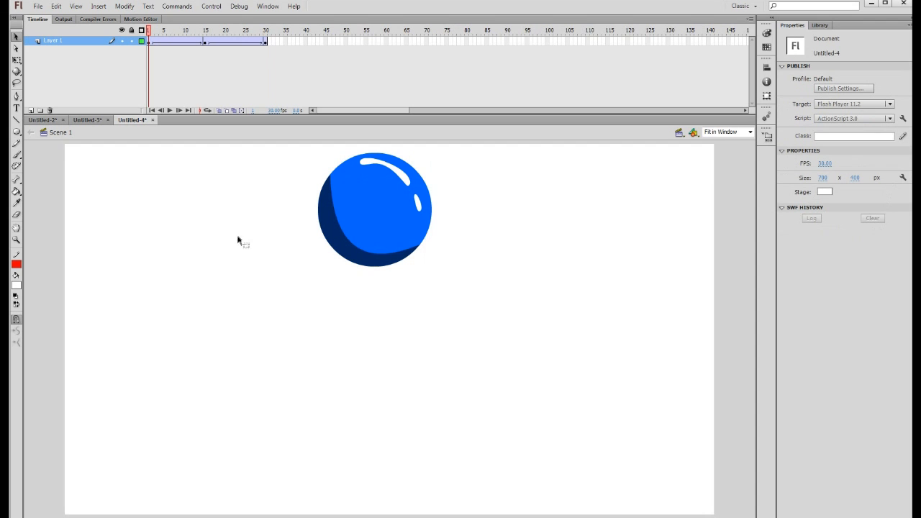
Step: Play the bounce on the timeline, preview it with Test Movie and close the preview window
click(170, 110)
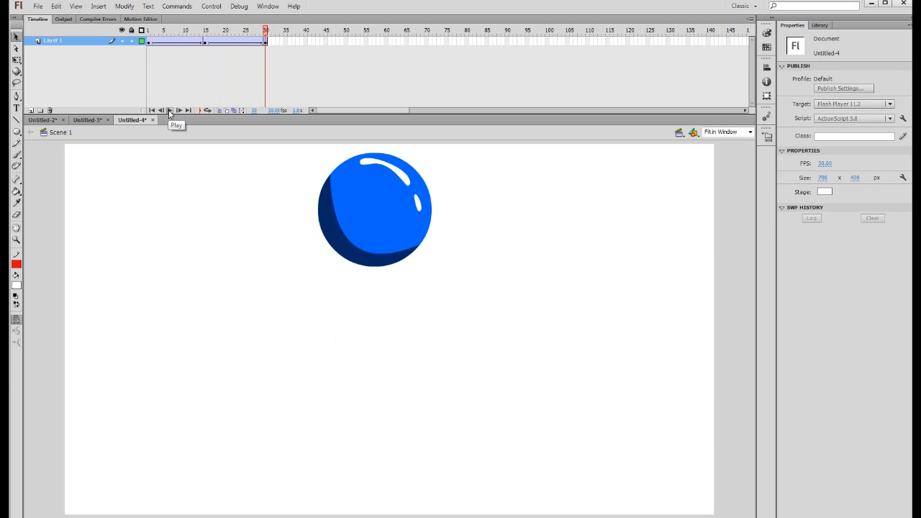
key(ctrl+Return)
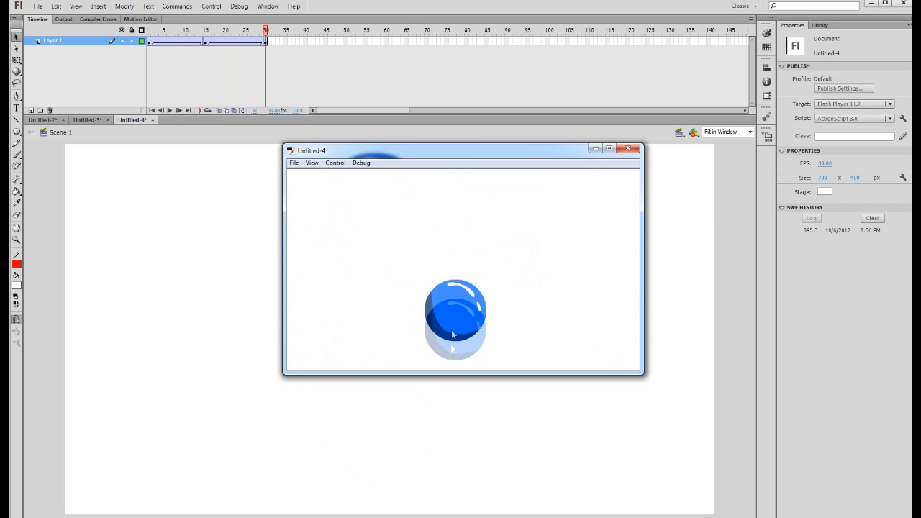
click(628, 150)
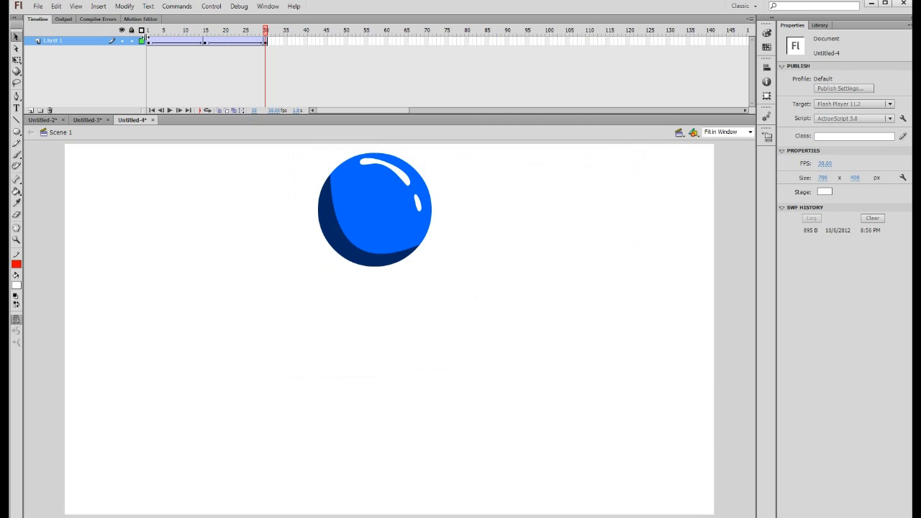
click(148, 41)
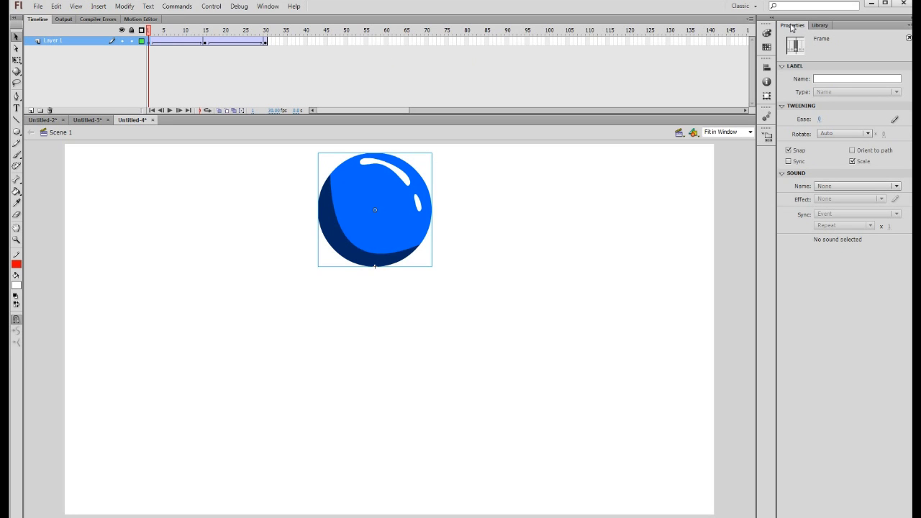
click(267, 5)
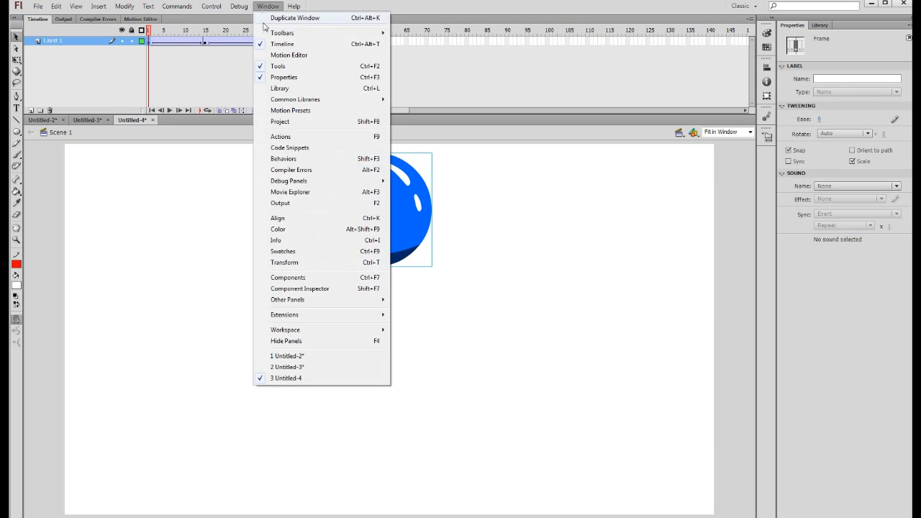
click(495, 224)
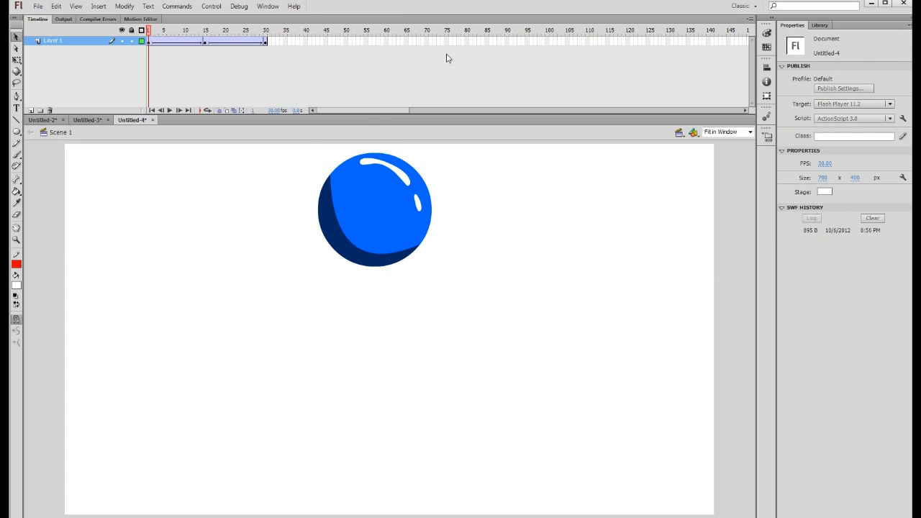
Step: Try ease values of 100 out, 0 and 98 out on the frame 1 tween, finishing with a negative ease-in value
click(150, 41)
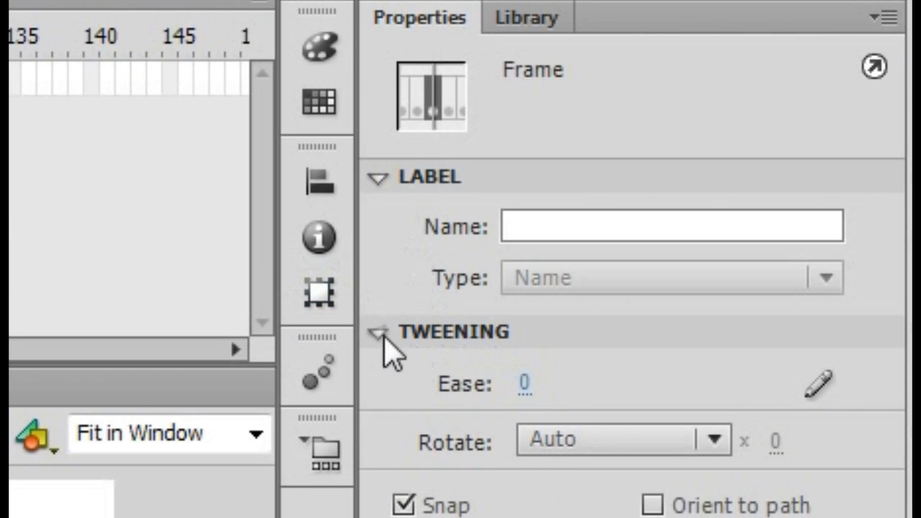
click(783, 107)
click(782, 109)
drag(529, 396, 759, 328)
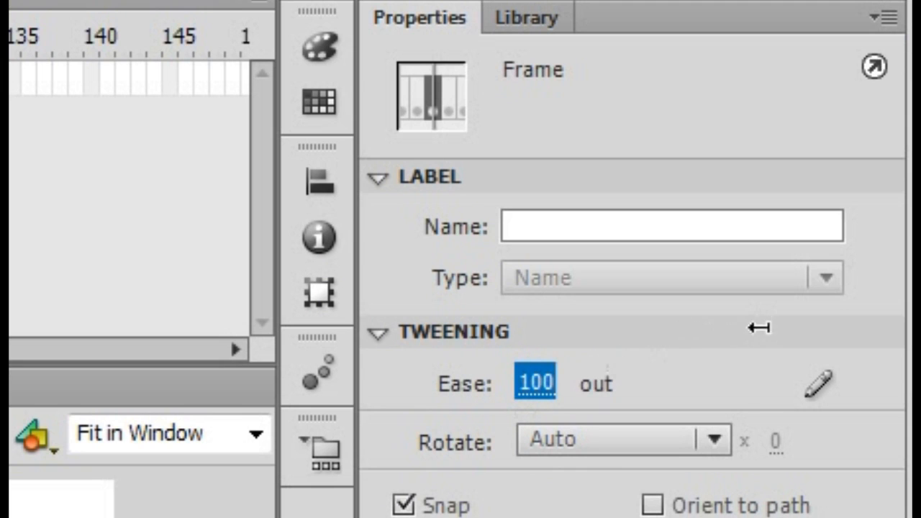
click(538, 392)
text(100)
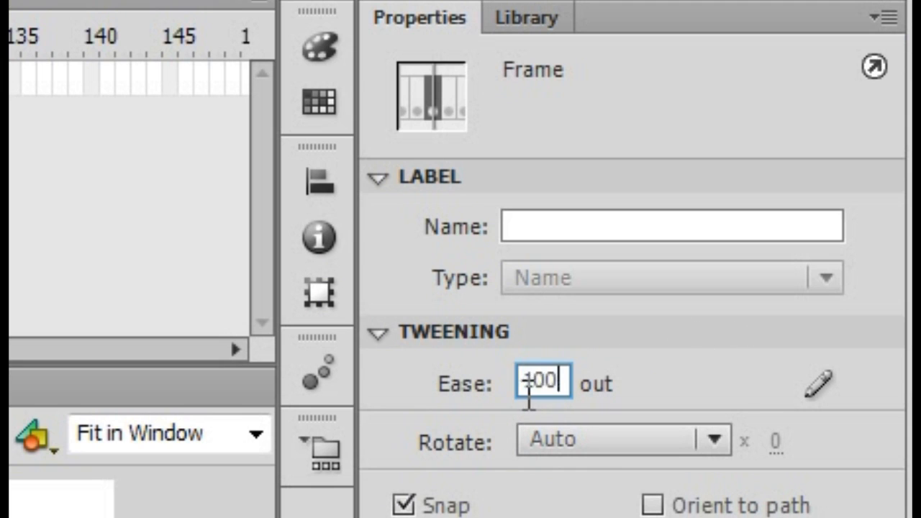
key(Return)
text(0)
key(Return)
drag(540, 384, 879, 374)
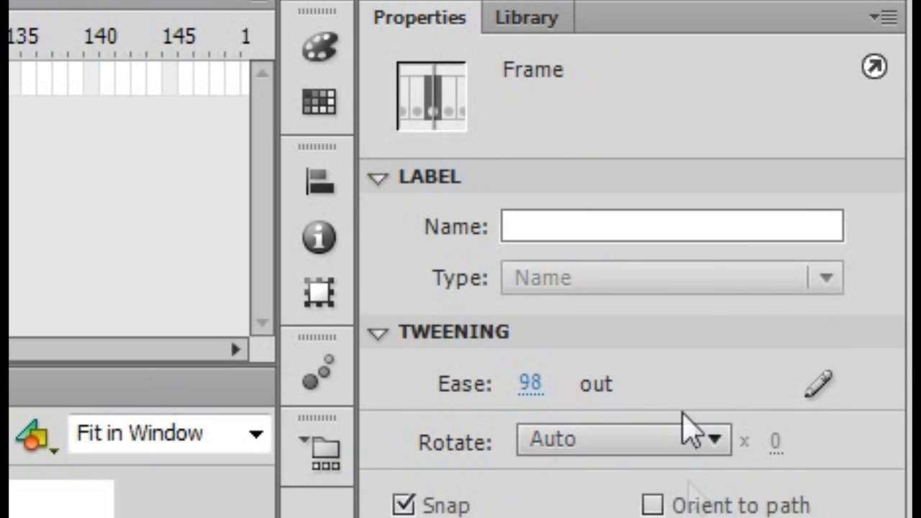
drag(531, 387, 150, 379)
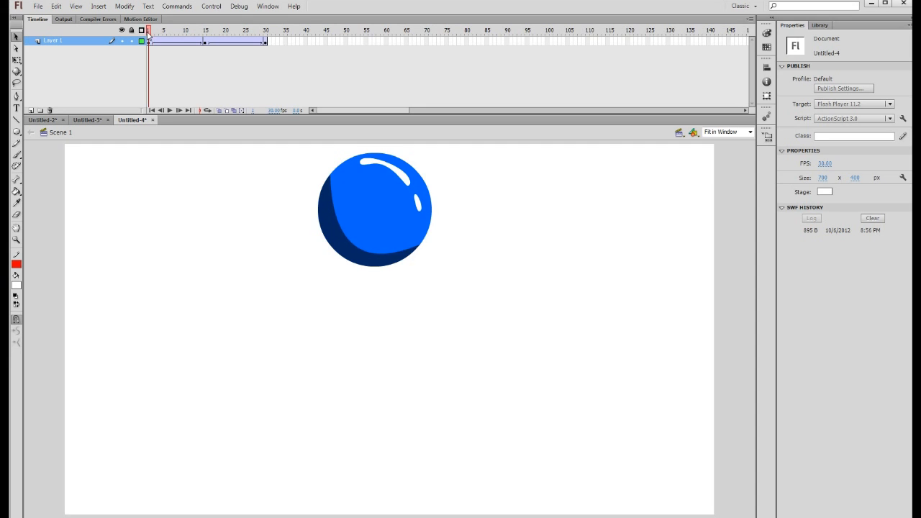
Step: Play the animation and scrub between frames 1 and 15 to examine the easing of the ball's fall
key(Return)
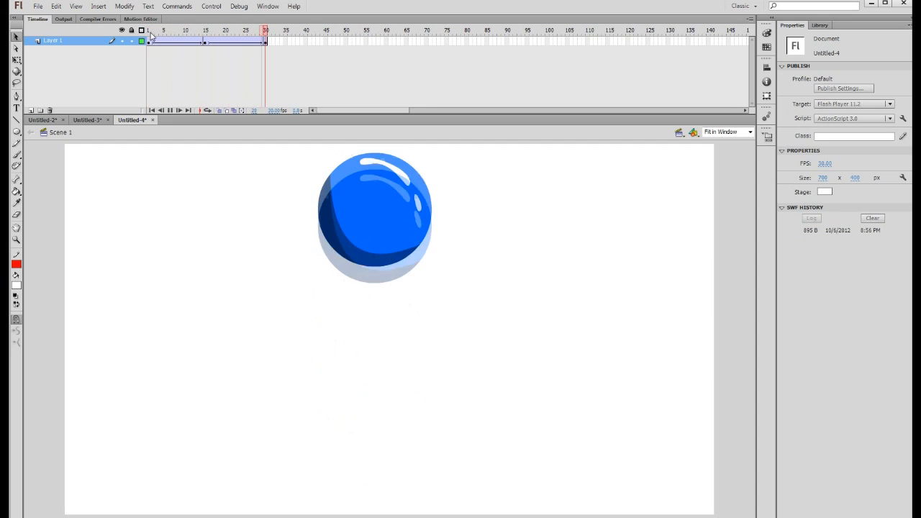
drag(151, 34, 206, 49)
click(205, 41)
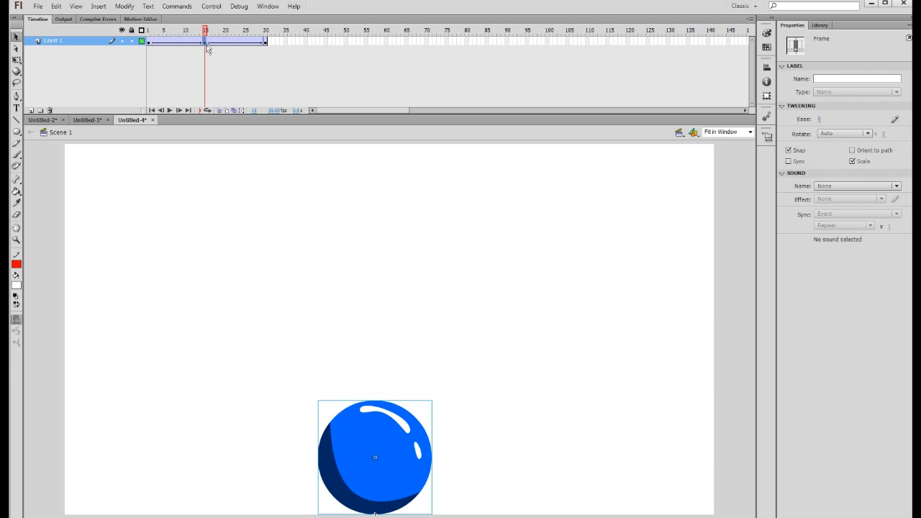
drag(147, 34, 213, 46)
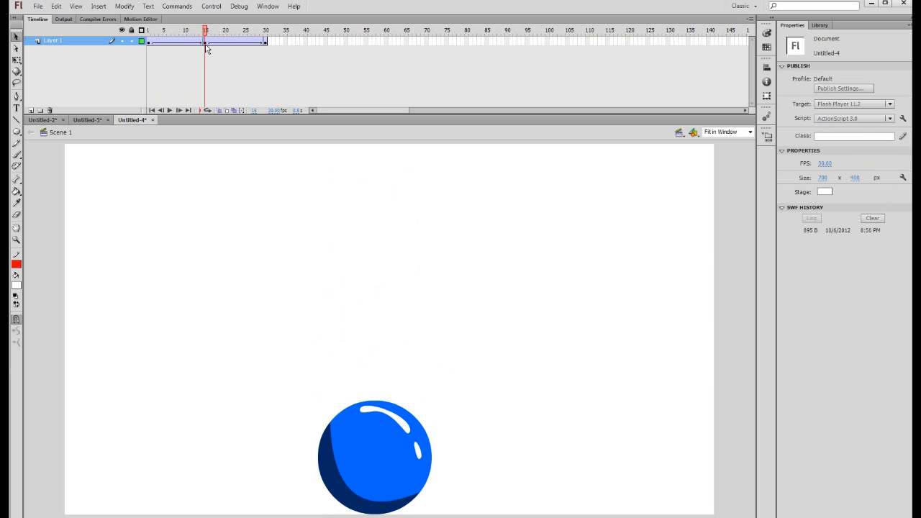
Step: Apply a positive ease-out value to the tween that starts at the frame 15 keyframe
click(205, 43)
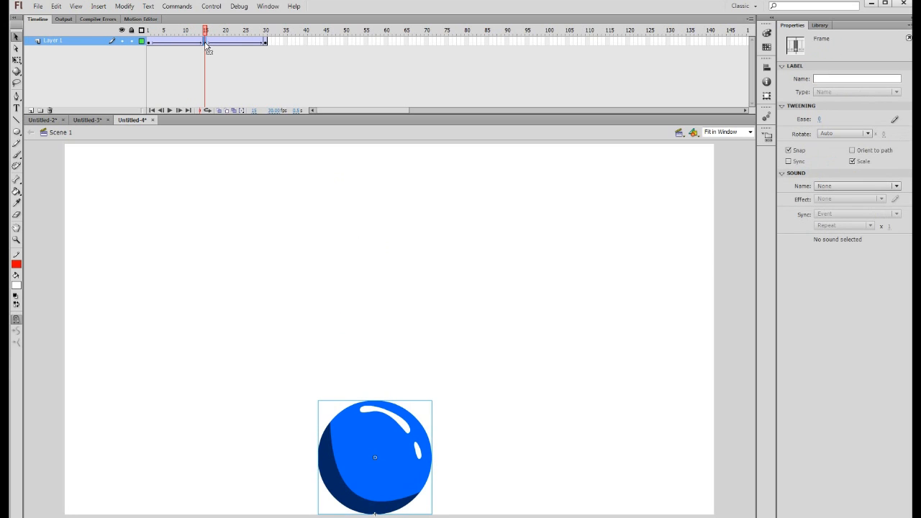
key(F6)
drag(819, 122, 838, 123)
drag(908, 119, 908, 118)
Step: Scrub around frame 15, play the ball's eased rise to frame 30 and preview the full bounce with Test Movie
mouse_move(193, 32)
mouse_down()
mouse_move(185, 33)
mouse_move(207, 34)
mouse_up()
key(Return)
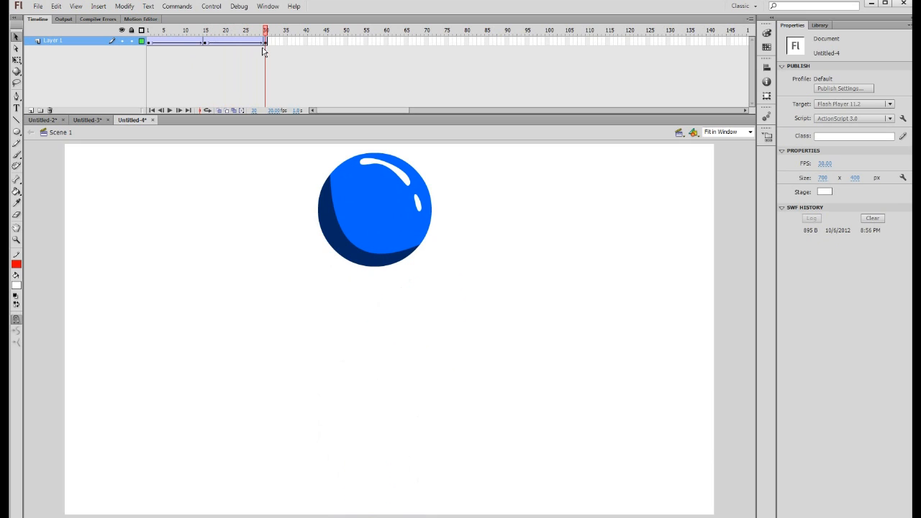
key(ctrl+Return)
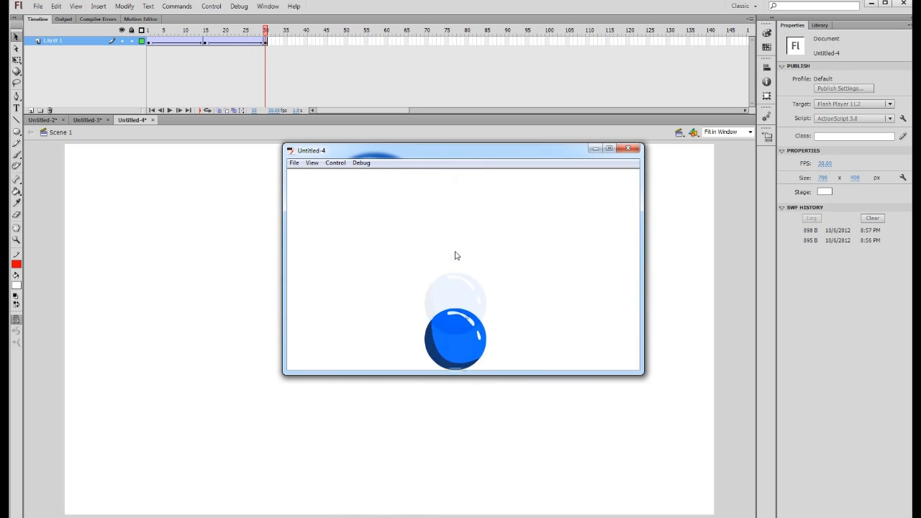